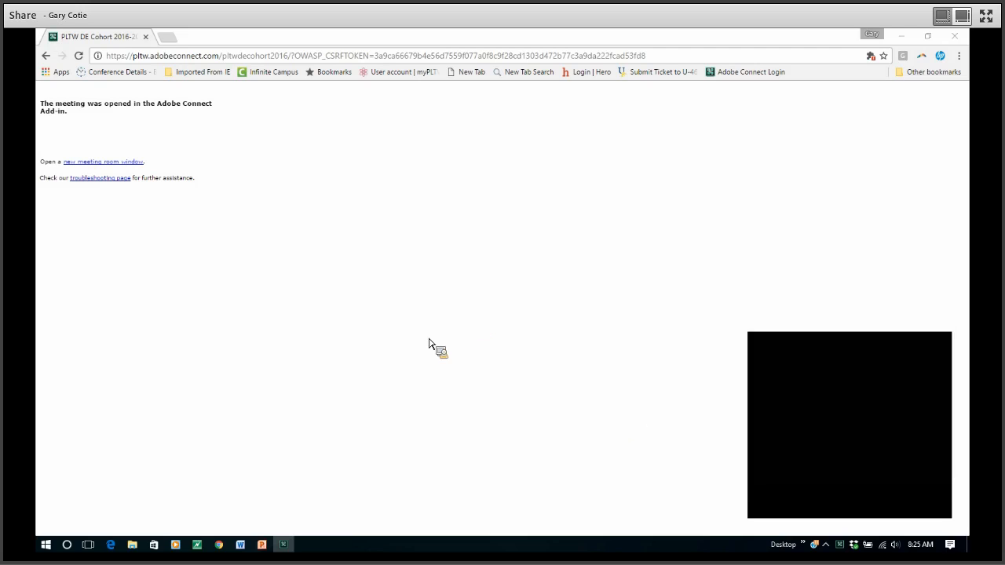
- Bring the Chrome meeting window to the front and open a new blank tab beside it
{"action": "left_click", "coordinate": [931, 347]}
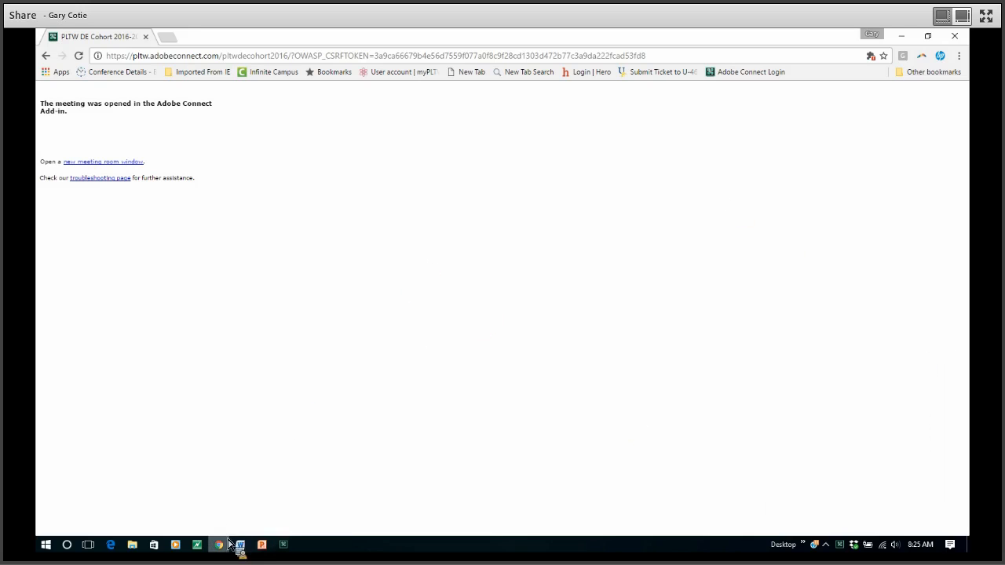
{"action": "mouse_move", "coordinate": [220, 546]}
{"action": "left_click", "coordinate": [167, 37]}
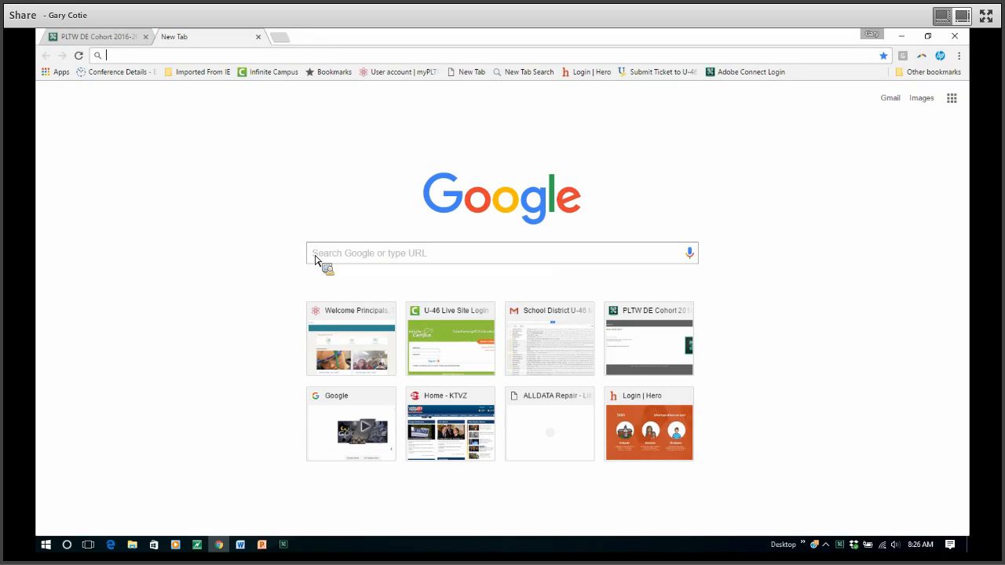
- Search Google for circuits123d and open the '123d Circuits | Autodesk Circuits - Circuits.io' result
{"action": "type", "text": "c"}
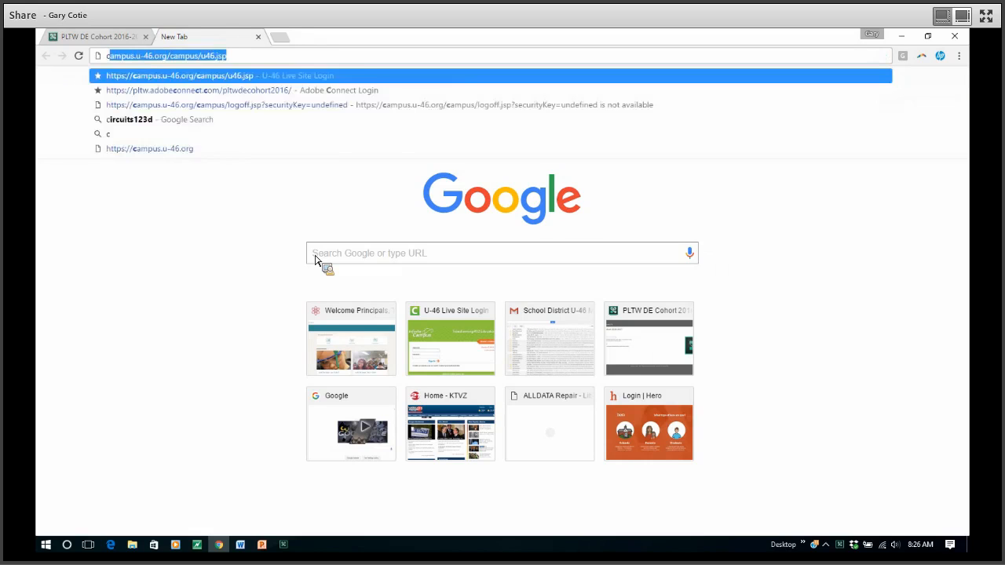
{"action": "type", "text": "ircuits1"}
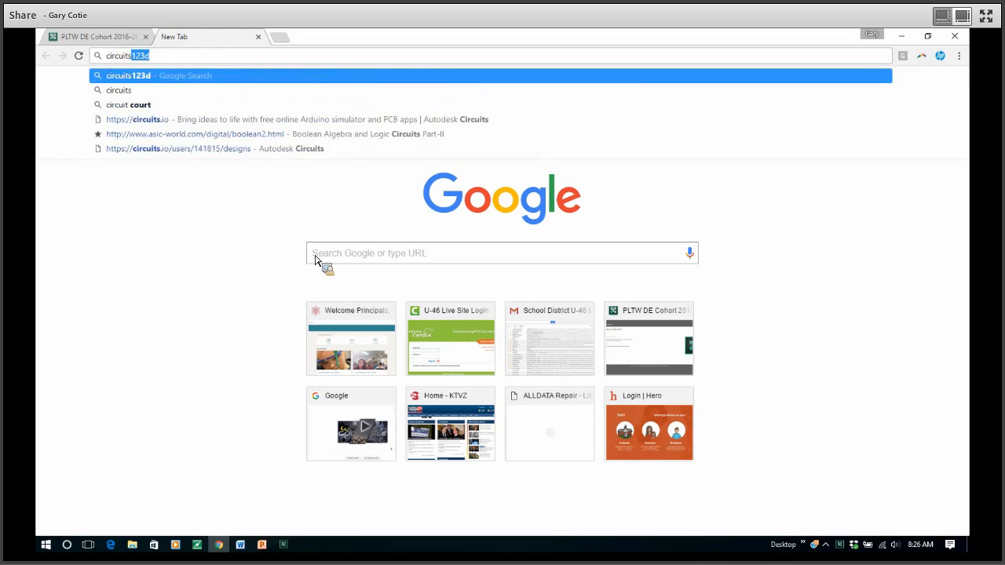
{"action": "type", "text": "23d"}
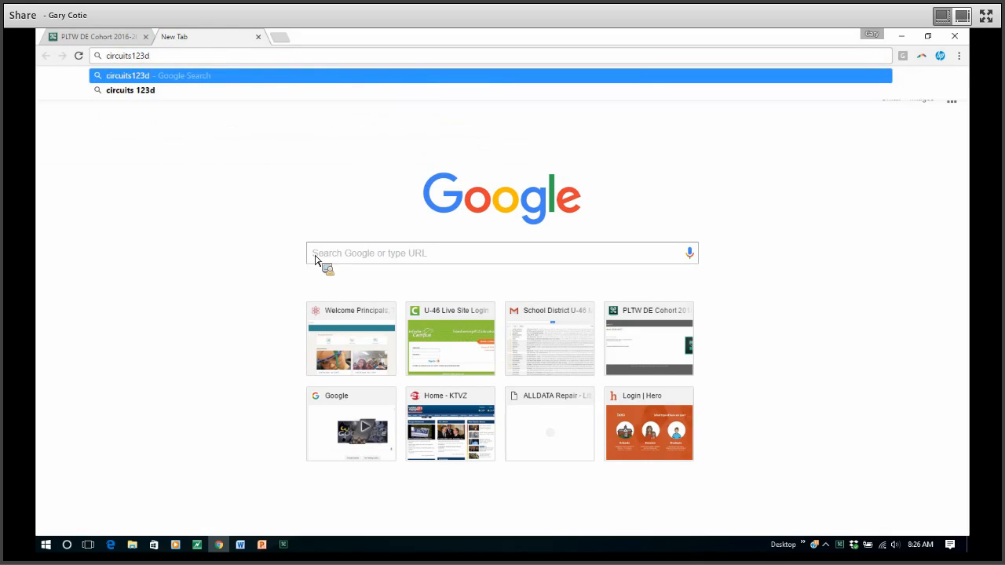
{"action": "key", "text": "Return"}
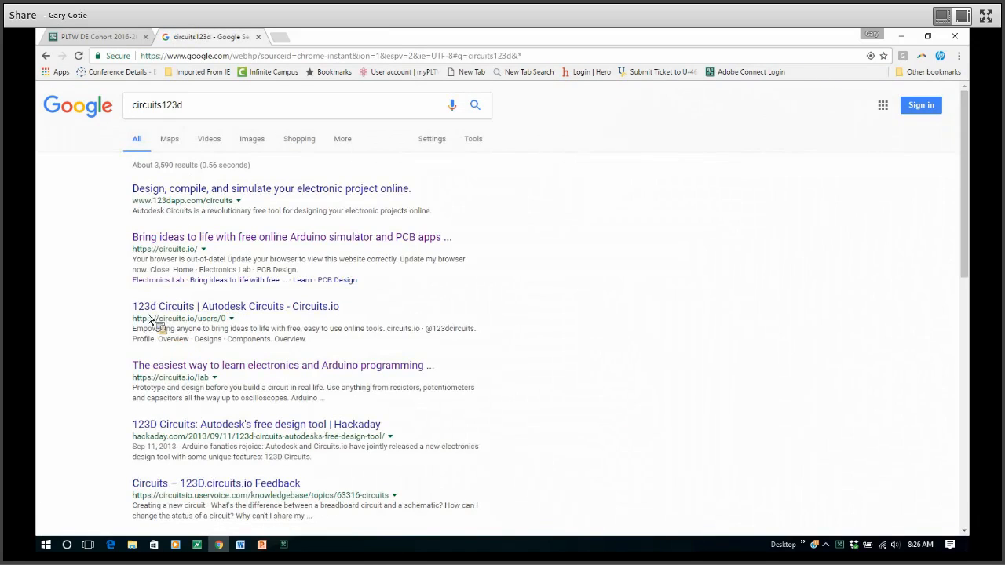
{"action": "left_click", "coordinate": [180, 311]}
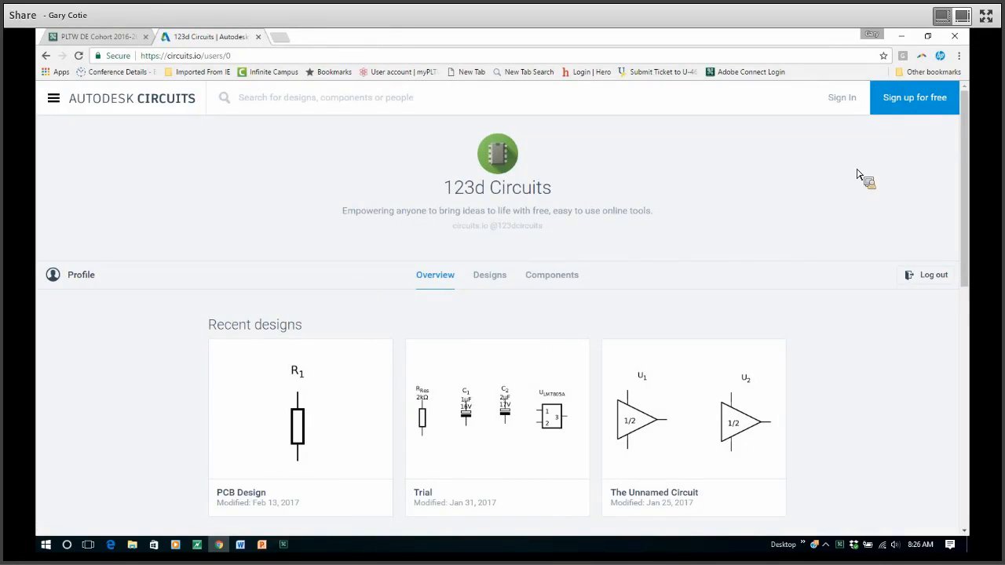
- Sign in to Autodesk Circuits with the account ID and password
{"action": "left_click", "coordinate": [842, 99]}
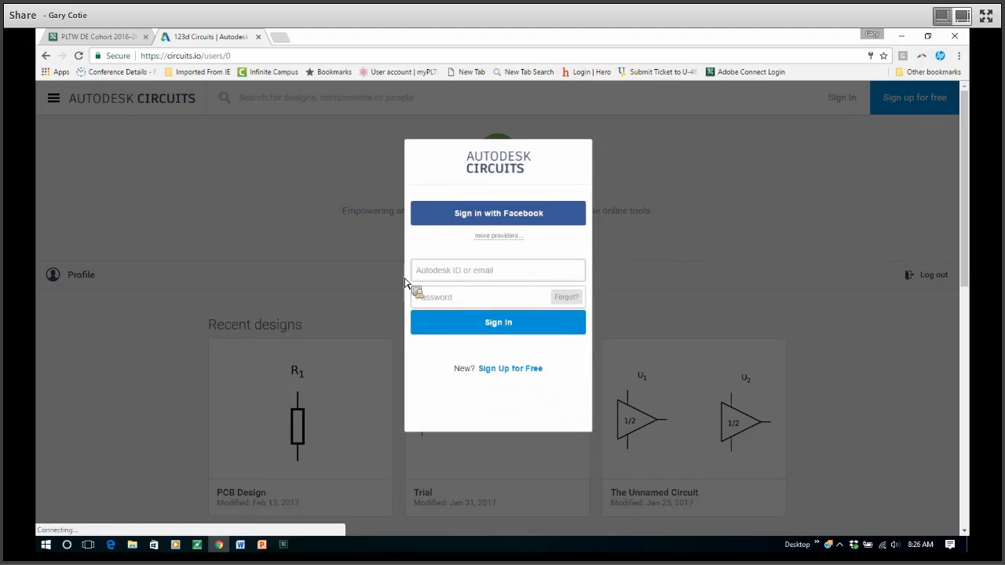
{"action": "left_click", "coordinate": [417, 277]}
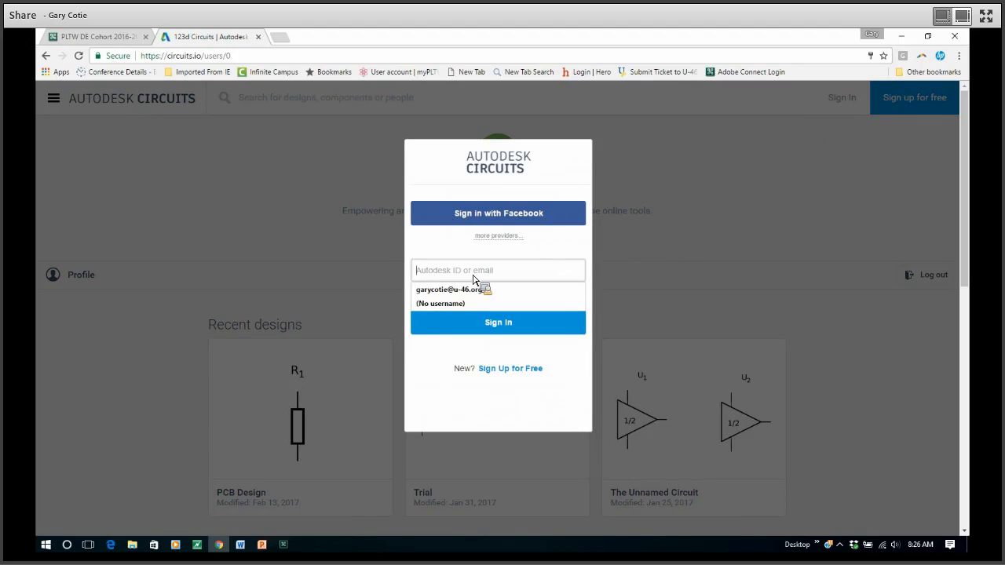
{"action": "type", "text": "ga"}
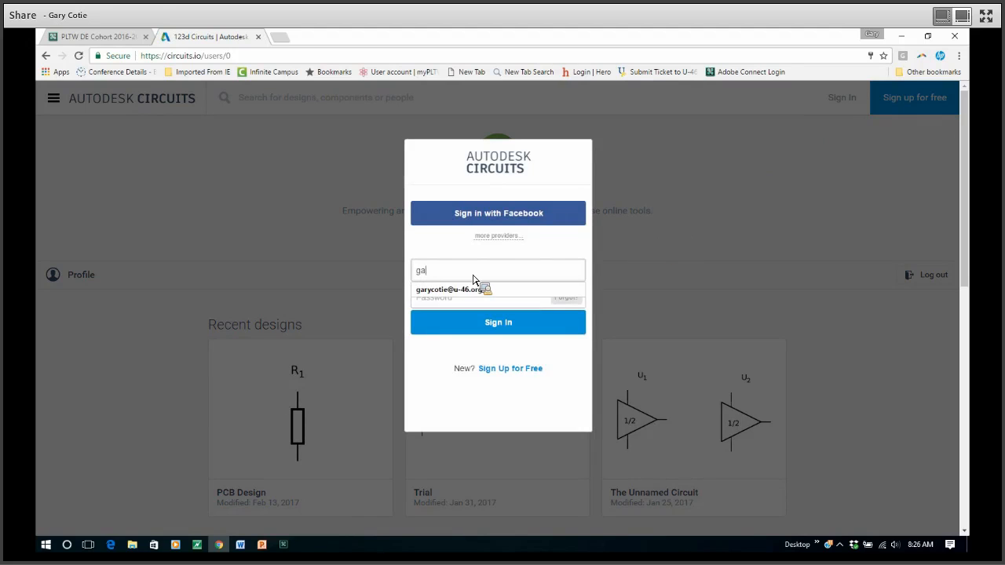
{"action": "type", "text": "rycotieinventor"}
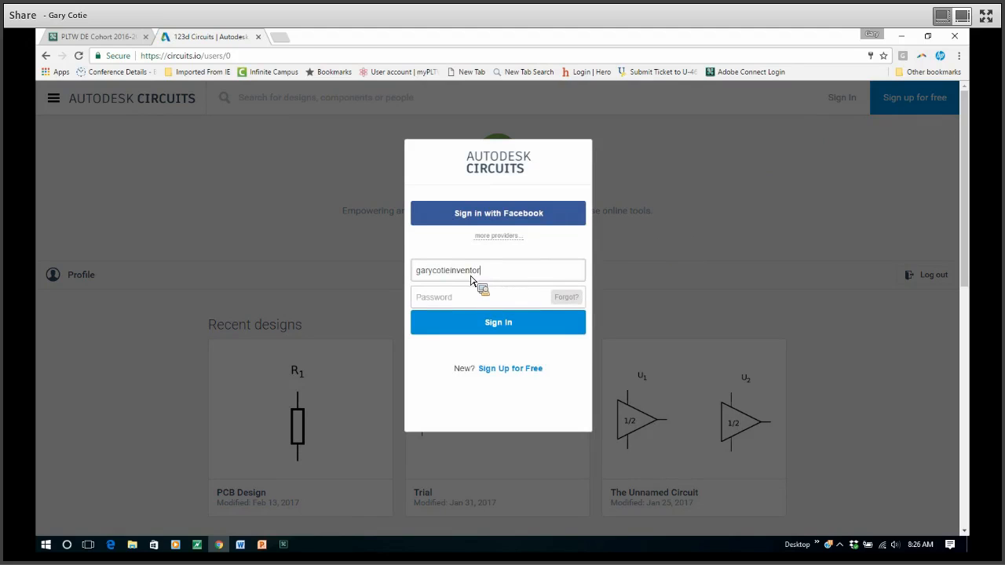
{"action": "left_click", "coordinate": [431, 299]}
{"action": "type", "text": "•"}
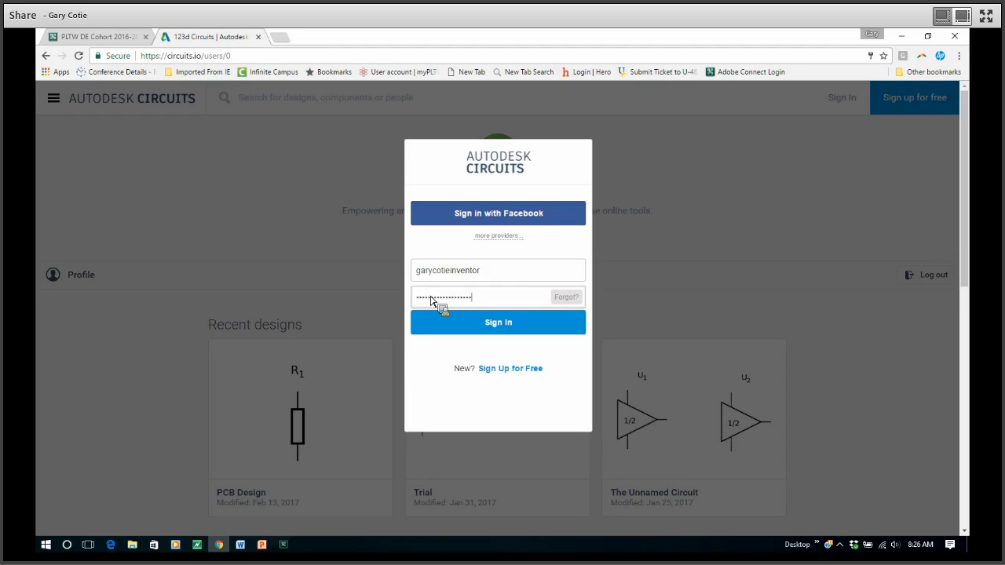
{"action": "left_click", "coordinate": [491, 325]}
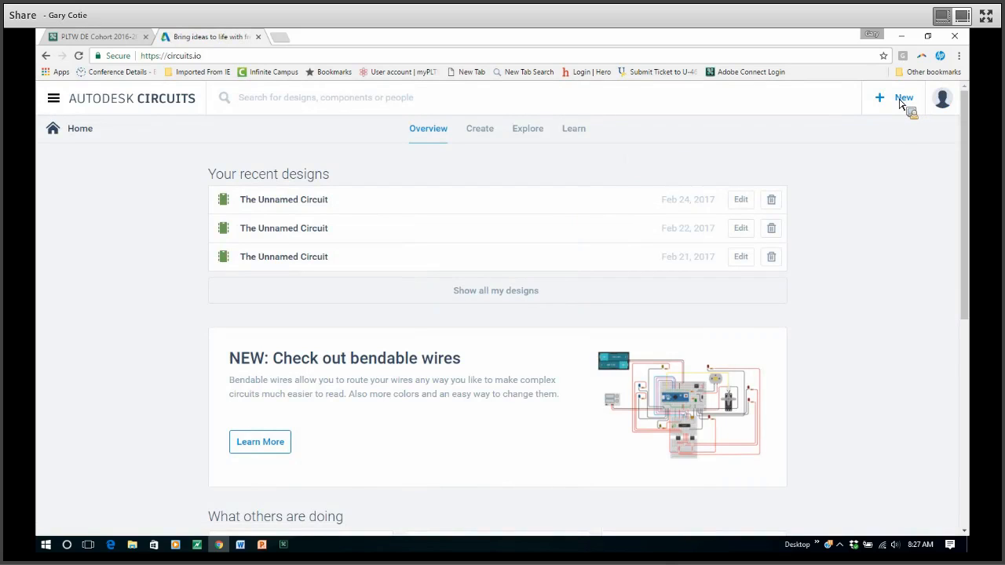
- Create a New Electronics Lab circuit from the + New menu
{"action": "left_click", "coordinate": [900, 103]}
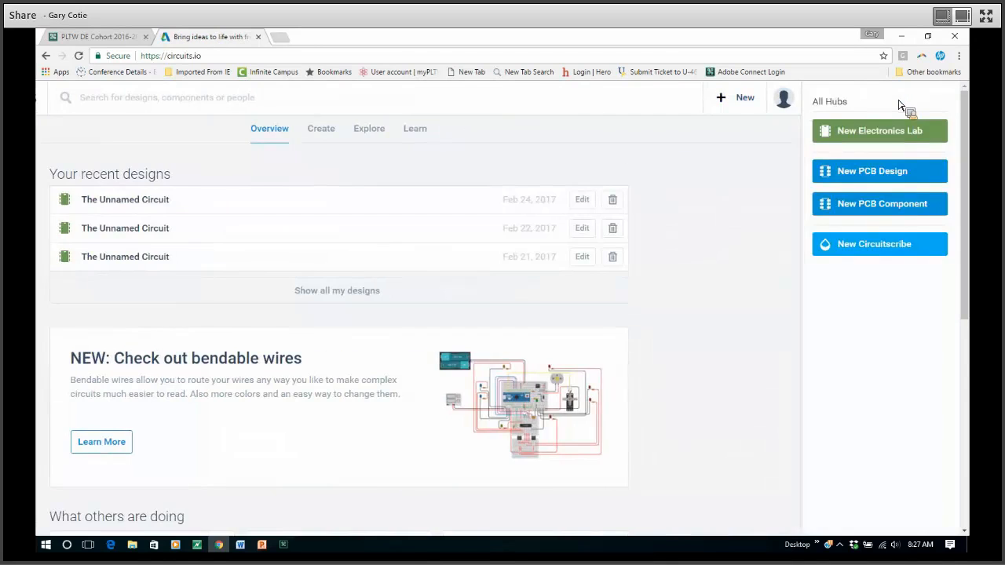
{"action": "left_click", "coordinate": [763, 125]}
{"action": "left_click", "coordinate": [904, 102]}
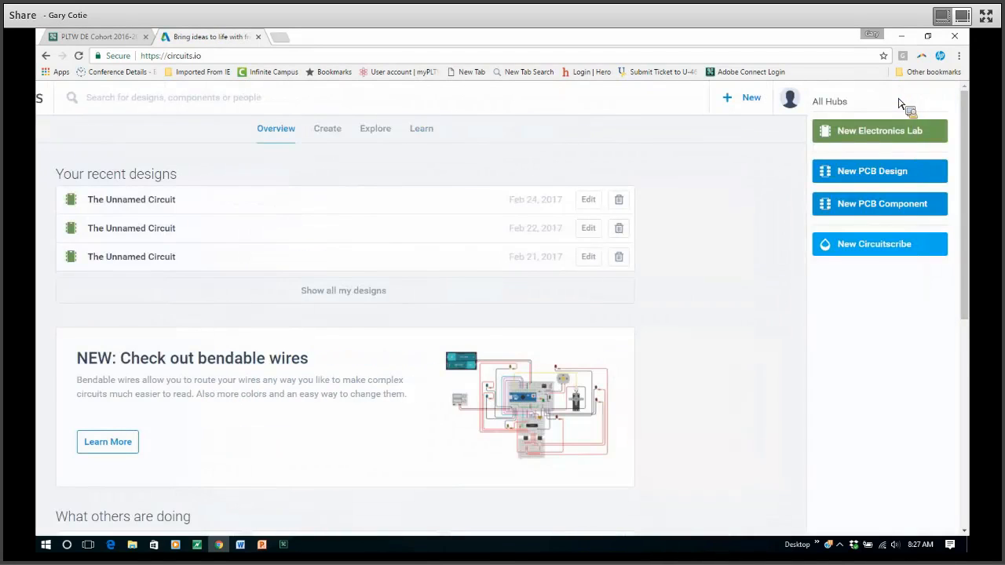
{"action": "left_click", "coordinate": [890, 135]}
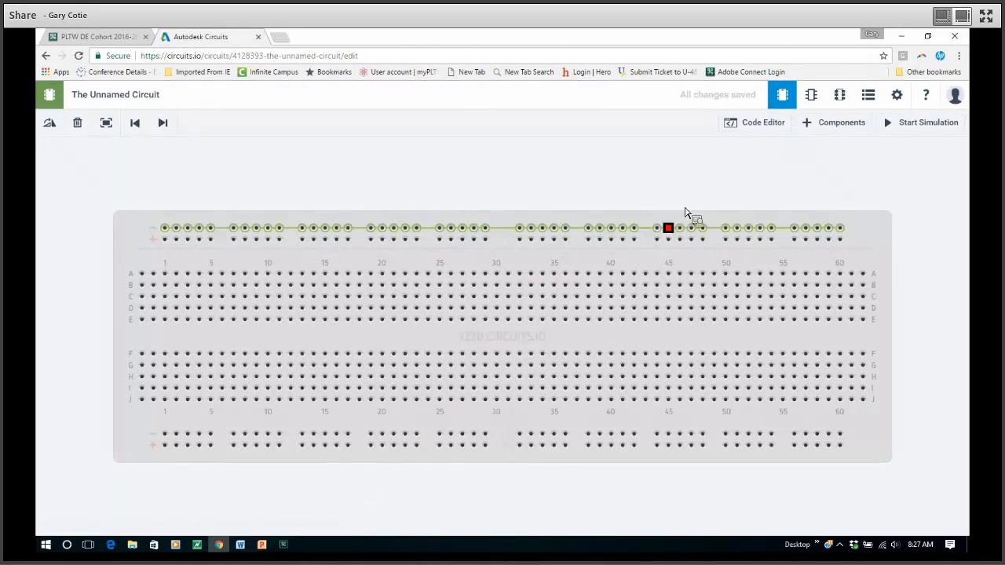
- Replace the full-size breadboard with a Breadboard Small from the Components library
{"action": "left_click", "coordinate": [547, 222]}
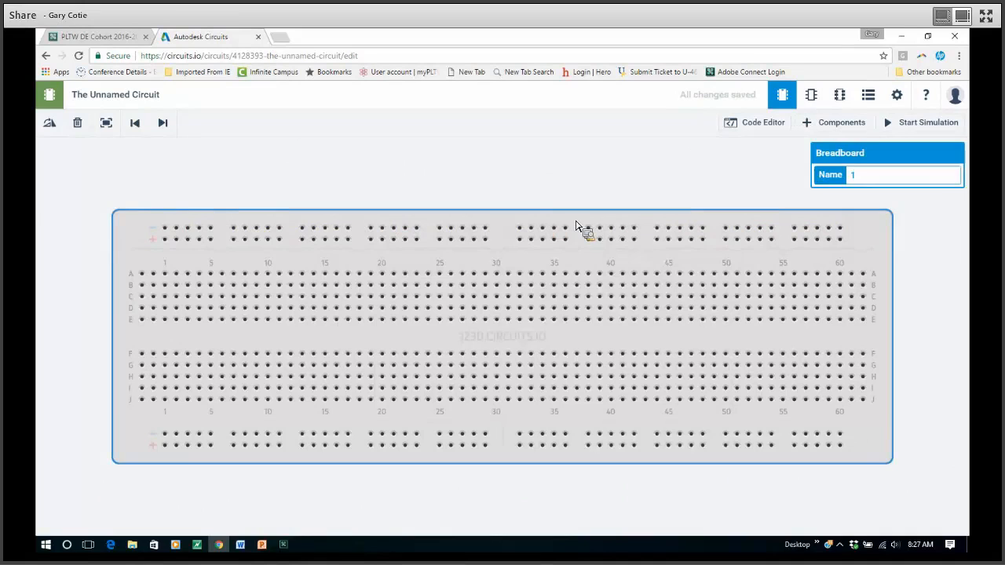
{"action": "key", "text": "Delete"}
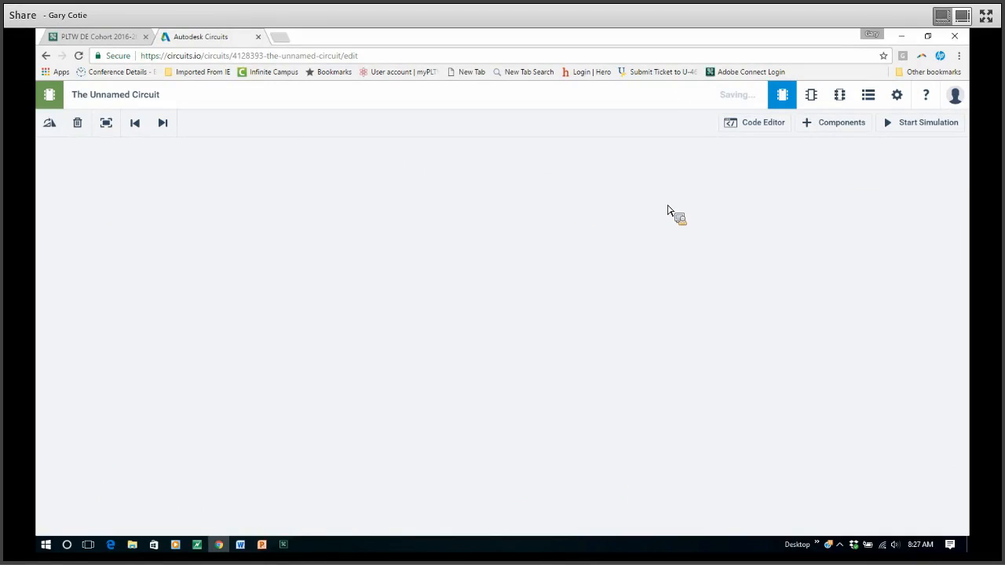
{"action": "left_click", "coordinate": [833, 125]}
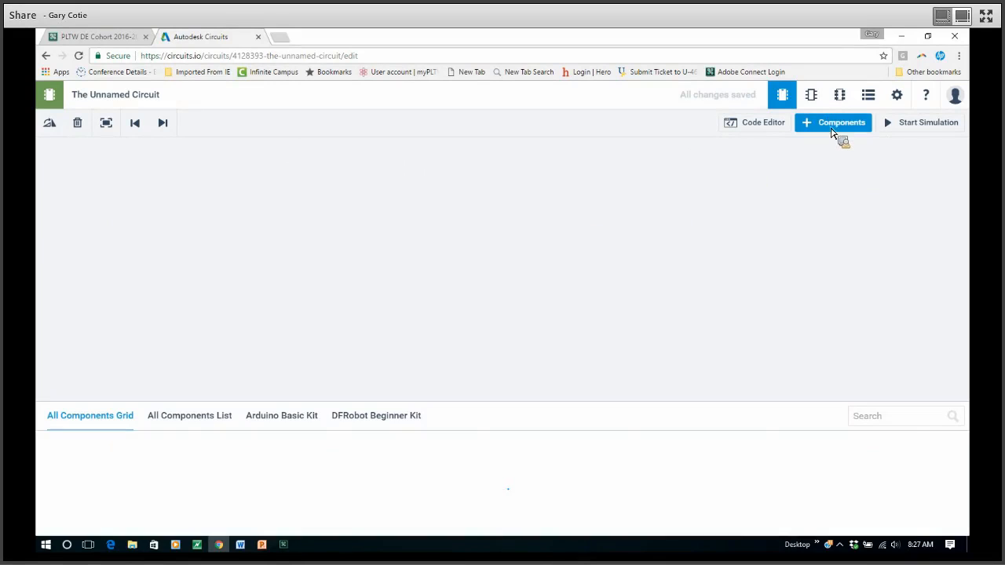
{"action": "left_click_drag", "start_coordinate": [583, 403], "coordinate": [588, 285]}
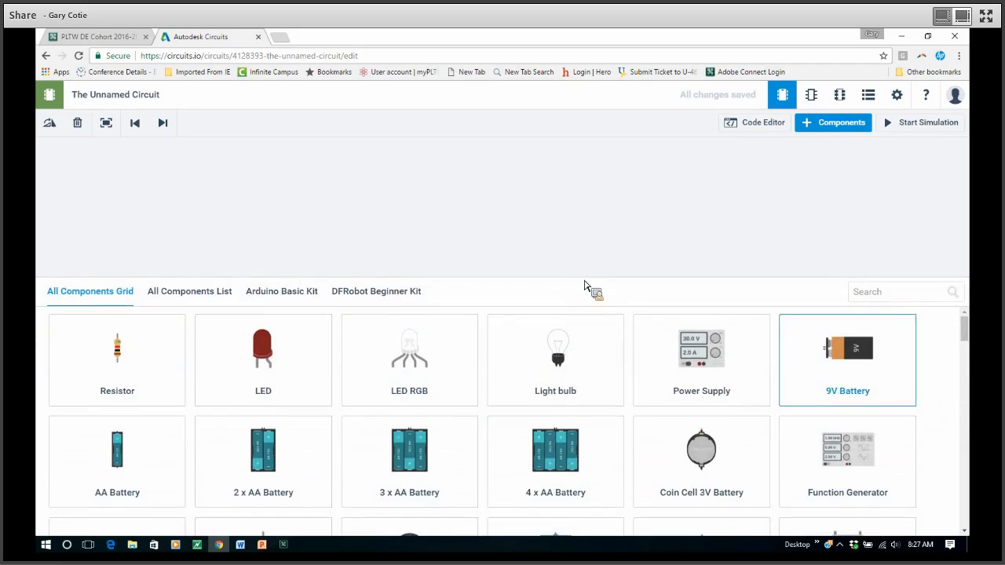
{"action": "scroll", "coordinate": [891, 386], "scroll_direction": "down", "scroll_amount": 2}
{"action": "scroll", "coordinate": [893, 388], "scroll_direction": "down", "scroll_amount": 10}
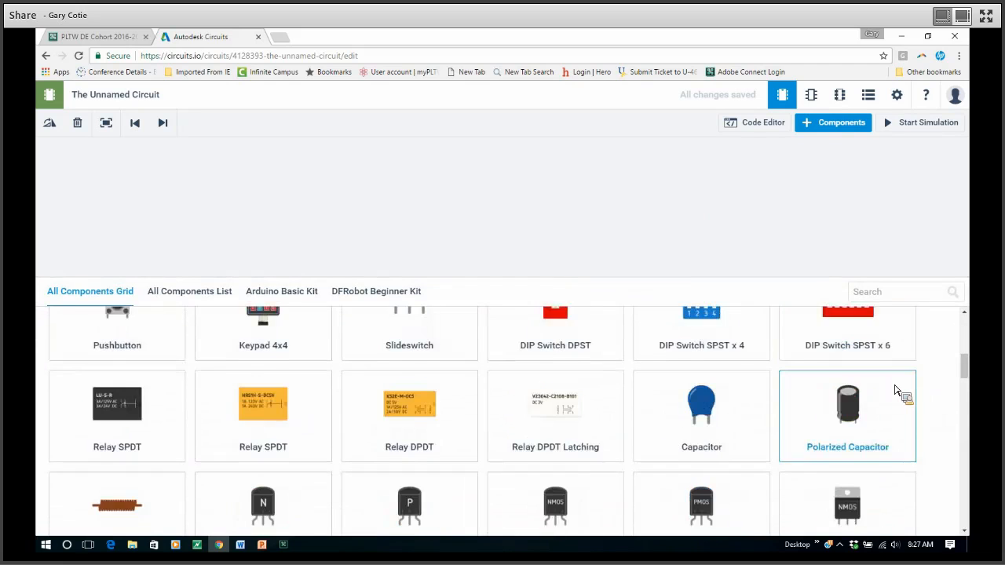
{"action": "scroll", "coordinate": [893, 390], "scroll_direction": "down", "scroll_amount": 2}
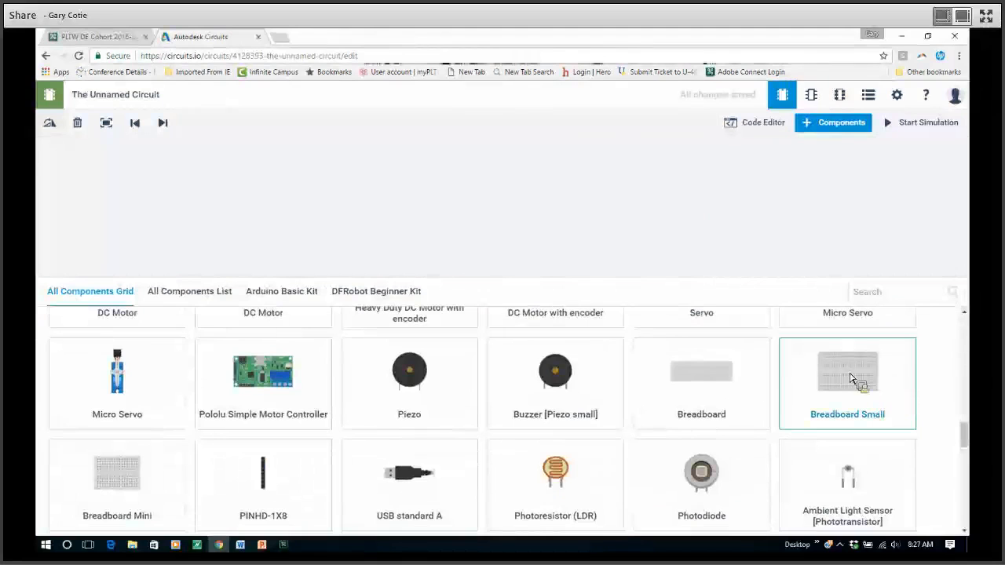
{"action": "left_click_drag", "start_coordinate": [852, 379], "coordinate": [675, 359]}
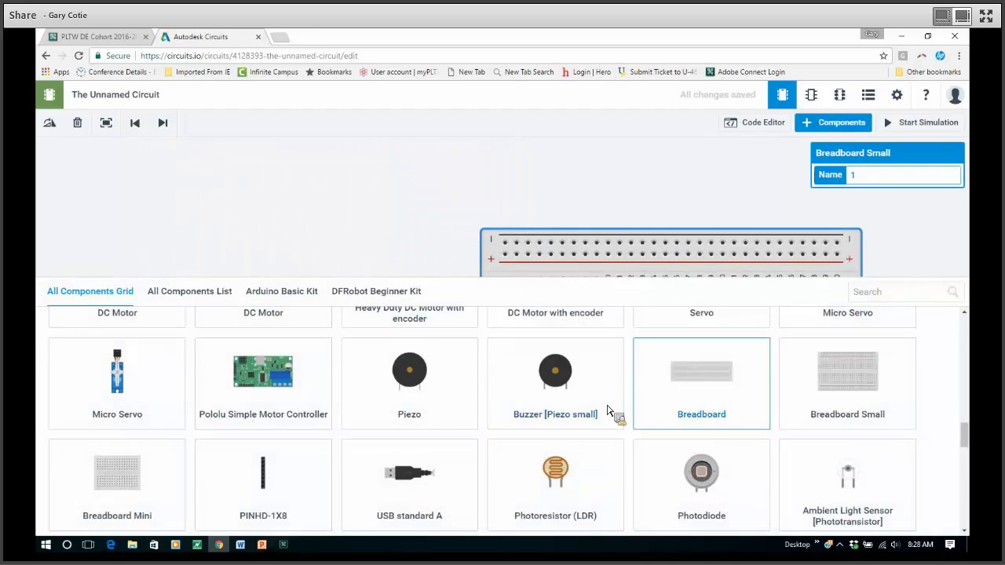
- Place two power supplies on the canvas, one above and one left of the breadboard
{"action": "scroll", "coordinate": [664, 422], "scroll_direction": "up", "scroll_amount": 3}
{"action": "scroll", "coordinate": [663, 422], "scroll_direction": "up", "scroll_amount": 8}
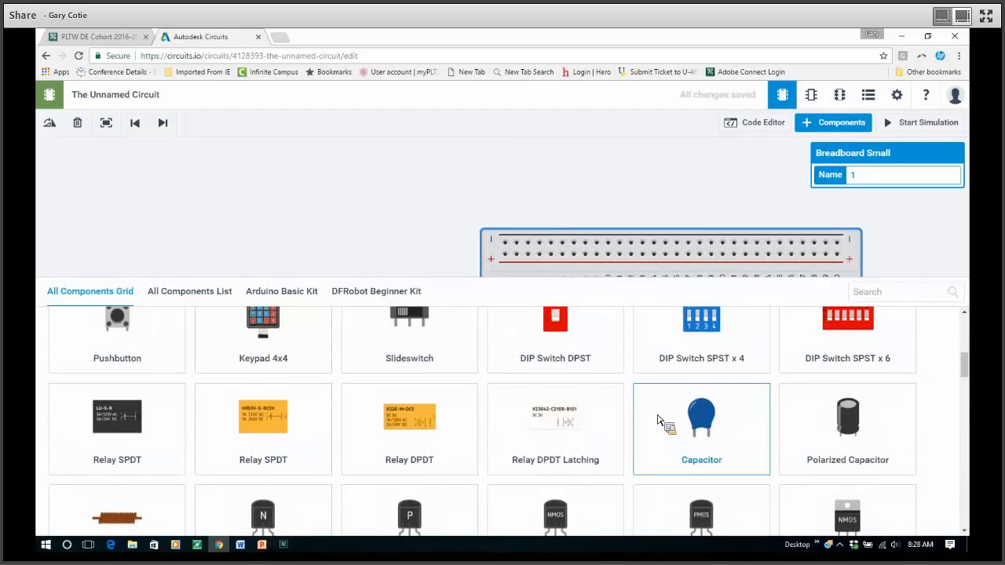
{"action": "scroll", "coordinate": [658, 416], "scroll_direction": "up", "scroll_amount": 4}
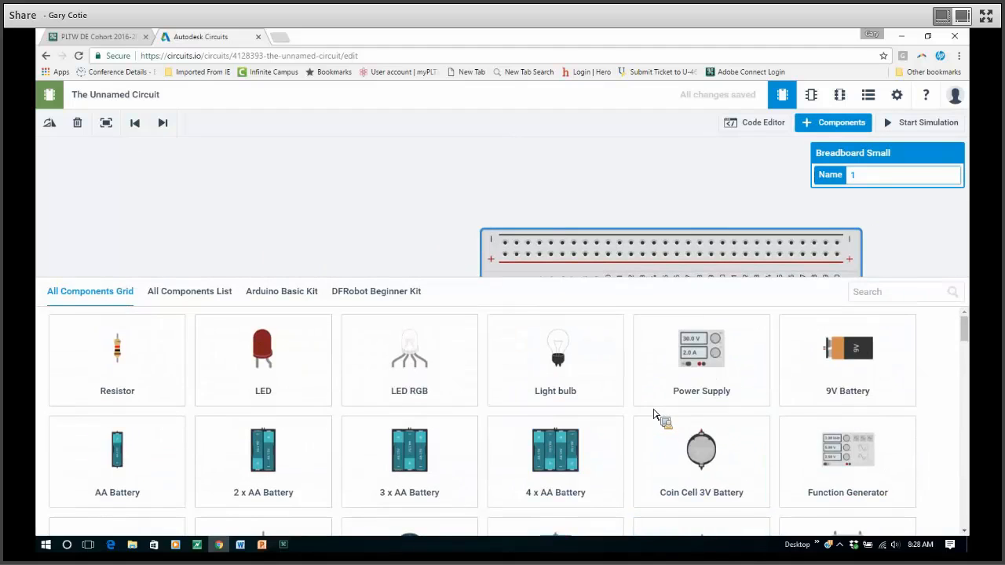
{"action": "left_click_drag", "start_coordinate": [690, 363], "coordinate": [341, 241]}
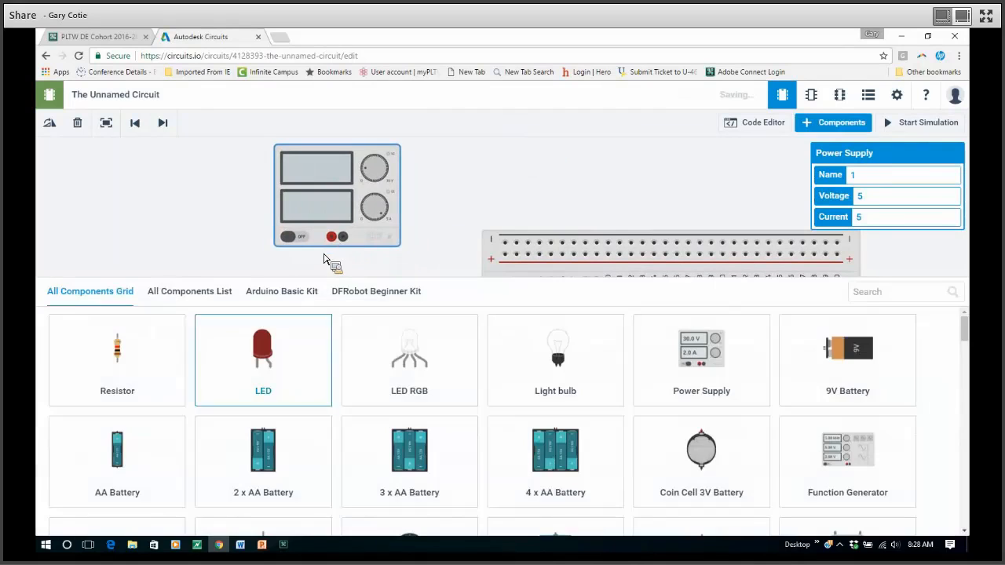
{"action": "left_click_drag", "start_coordinate": [651, 410], "coordinate": [213, 381]}
{"action": "left_click_drag", "start_coordinate": [530, 369], "coordinate": [374, 239]}
{"action": "left_click", "coordinate": [374, 239]}
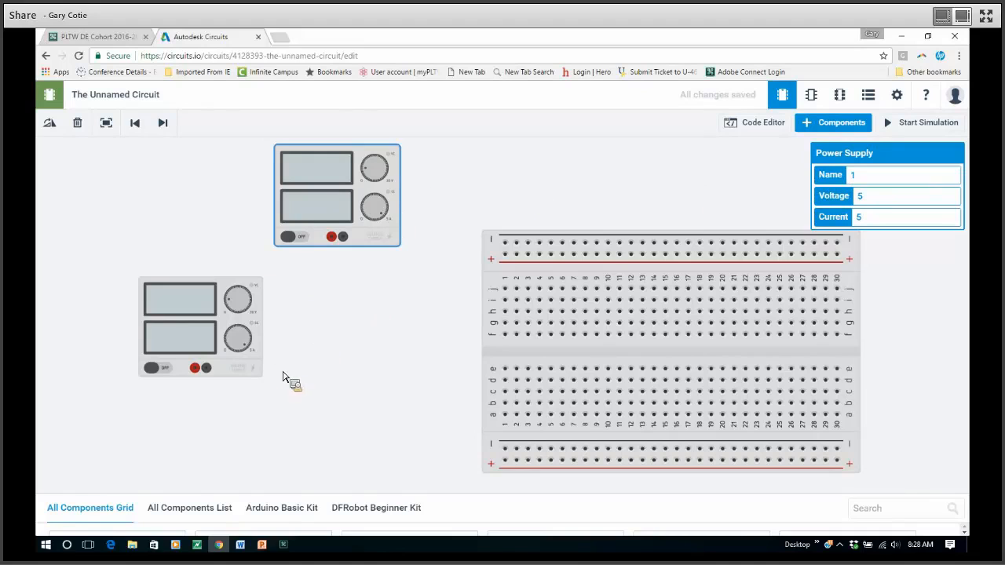
- Change the lower power supply's voltage to 6, then reopen the parts library
{"action": "left_click", "coordinate": [221, 329]}
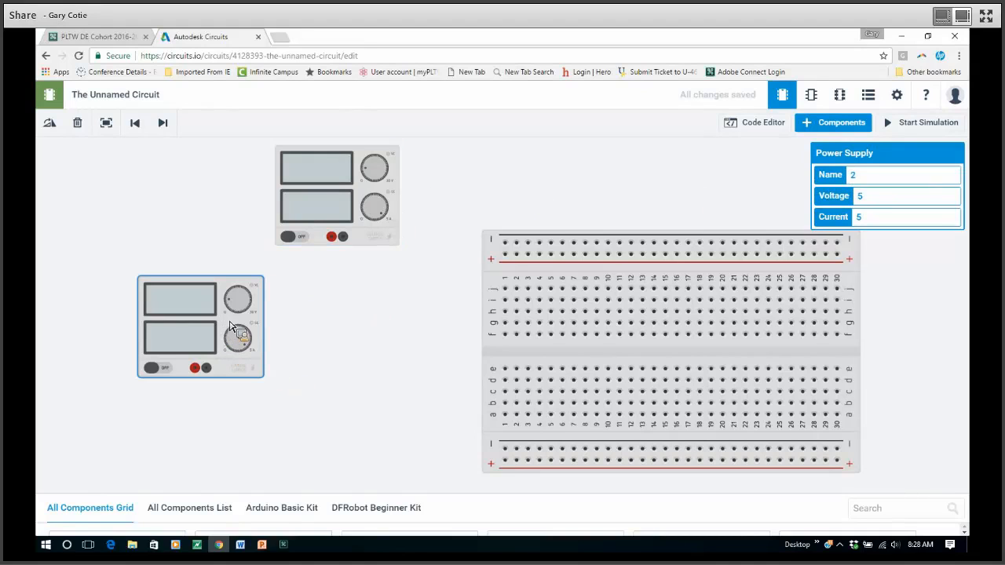
{"action": "left_click_drag", "start_coordinate": [873, 199], "coordinate": [854, 199]}
{"action": "type", "text": "6"}
{"action": "left_click", "coordinate": [383, 354]}
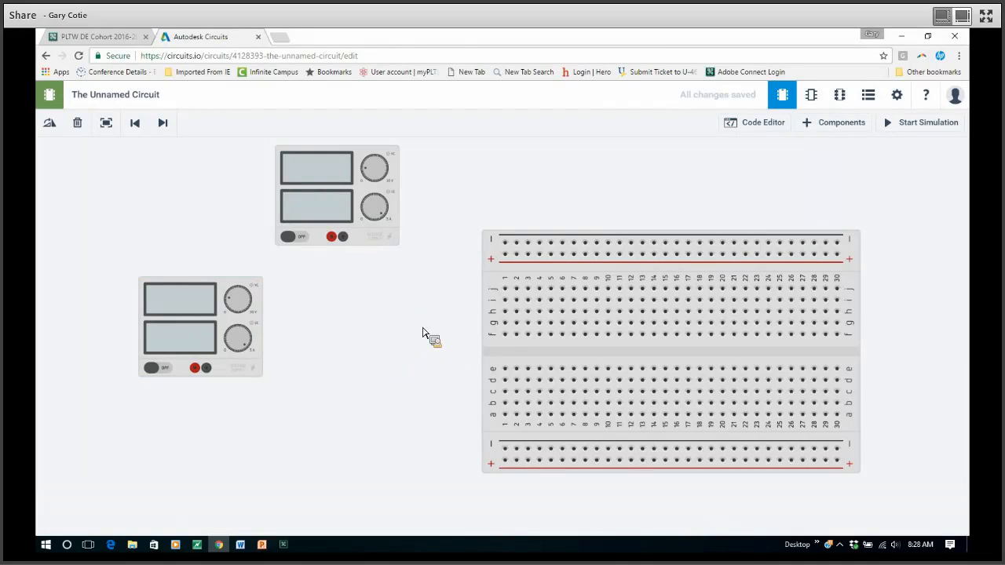
{"action": "left_click", "coordinate": [839, 126]}
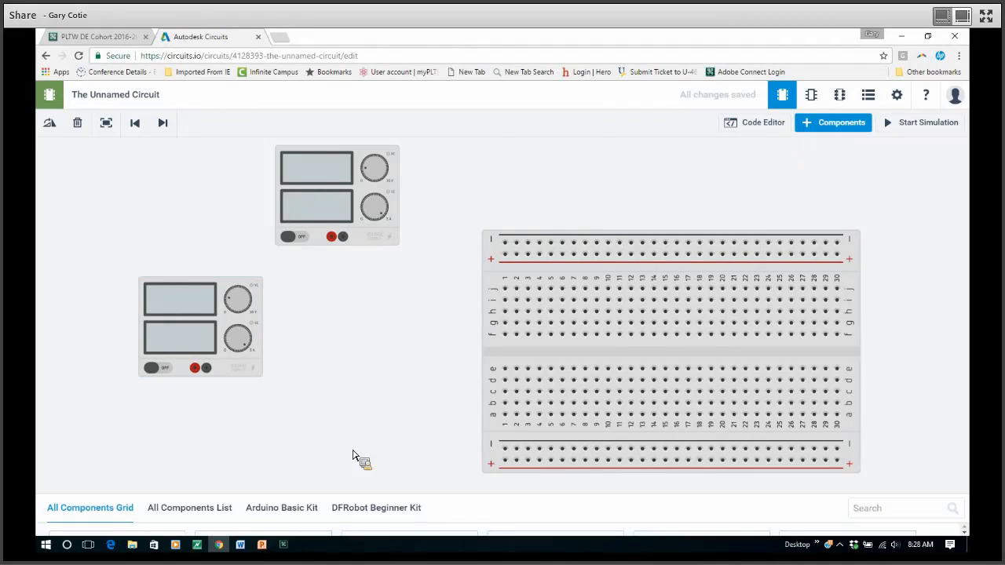
- Place the H-bridge Motor Driver [L293D] chip across the small breadboard's centre gap
{"action": "left_click_drag", "start_coordinate": [397, 495], "coordinate": [409, 344]}
{"action": "scroll", "coordinate": [447, 458], "scroll_direction": "down", "scroll_amount": 10}
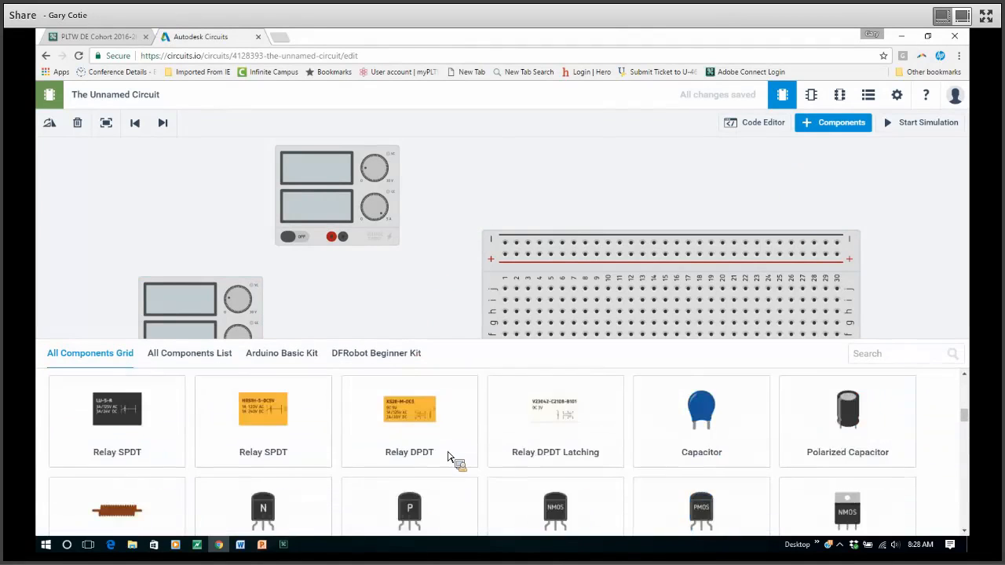
{"action": "scroll", "coordinate": [448, 458], "scroll_direction": "down", "scroll_amount": 5}
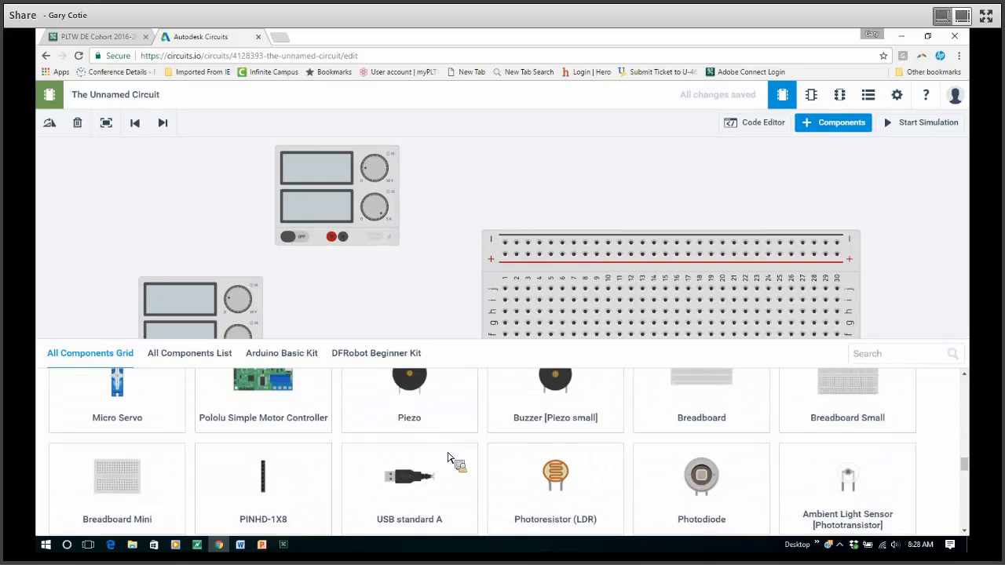
{"action": "scroll", "coordinate": [447, 458], "scroll_direction": "down", "scroll_amount": 1}
{"action": "scroll", "coordinate": [448, 458], "scroll_direction": "down", "scroll_amount": 1}
{"action": "scroll", "coordinate": [449, 458], "scroll_direction": "down", "scroll_amount": 1}
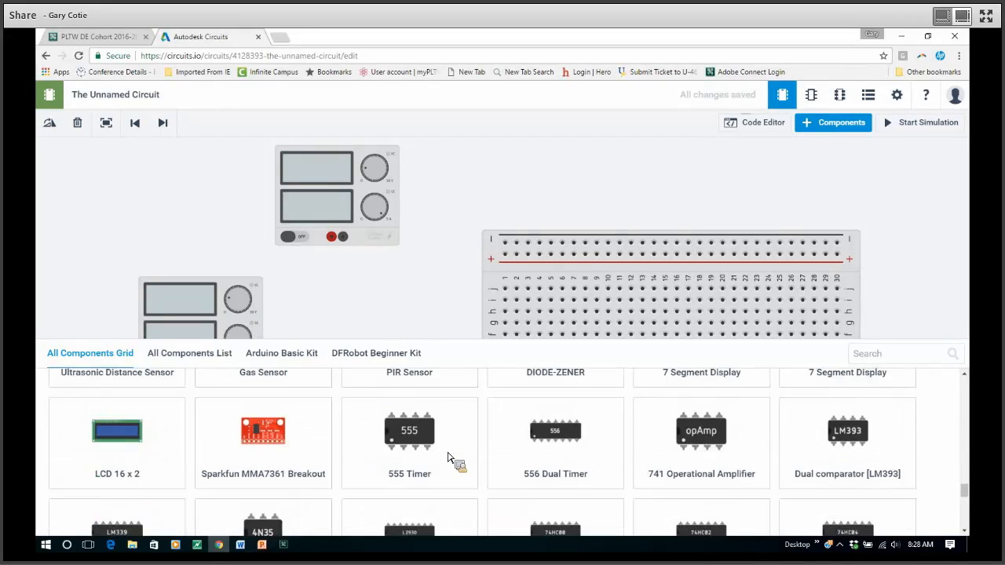
{"action": "scroll", "coordinate": [449, 458], "scroll_direction": "down", "scroll_amount": 1}
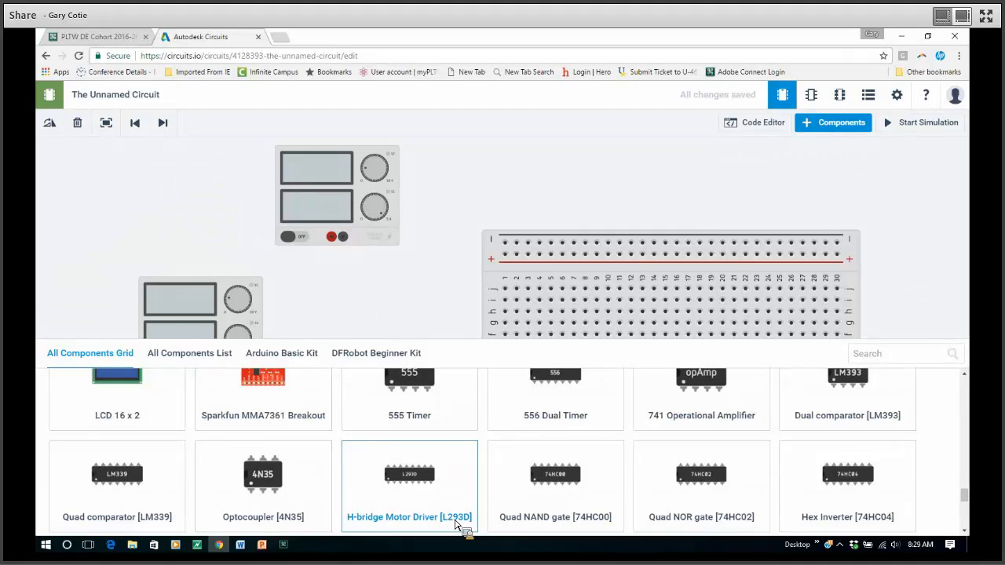
{"action": "left_click_drag", "start_coordinate": [410, 481], "coordinate": [725, 360]}
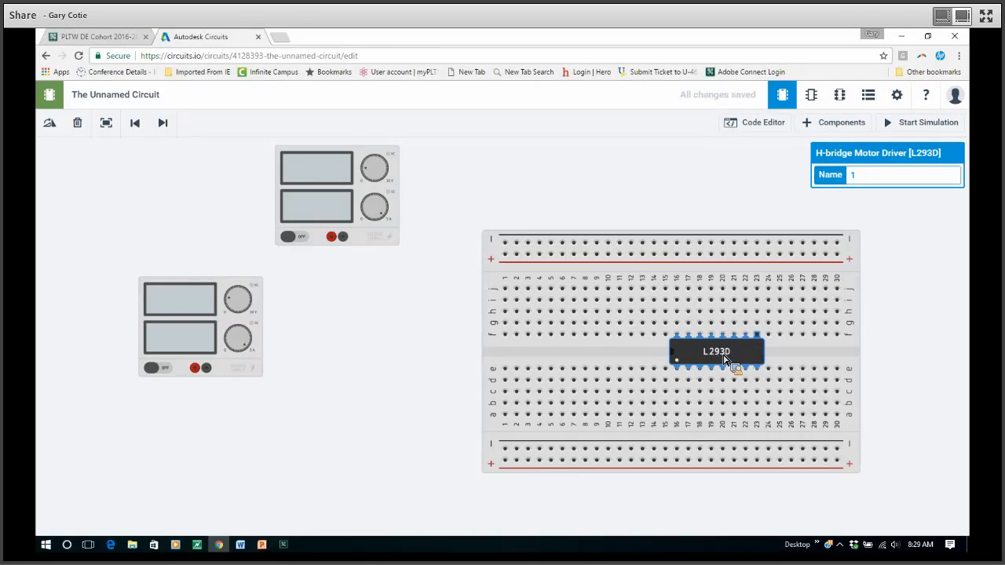
{"action": "mouse_move", "coordinate": [723, 360]}
{"action": "left_mouse_down"}
{"action": "mouse_move", "coordinate": [712, 363]}
{"action": "mouse_move", "coordinate": [715, 314]}
{"action": "mouse_move", "coordinate": [713, 359]}
{"action": "left_mouse_up"}
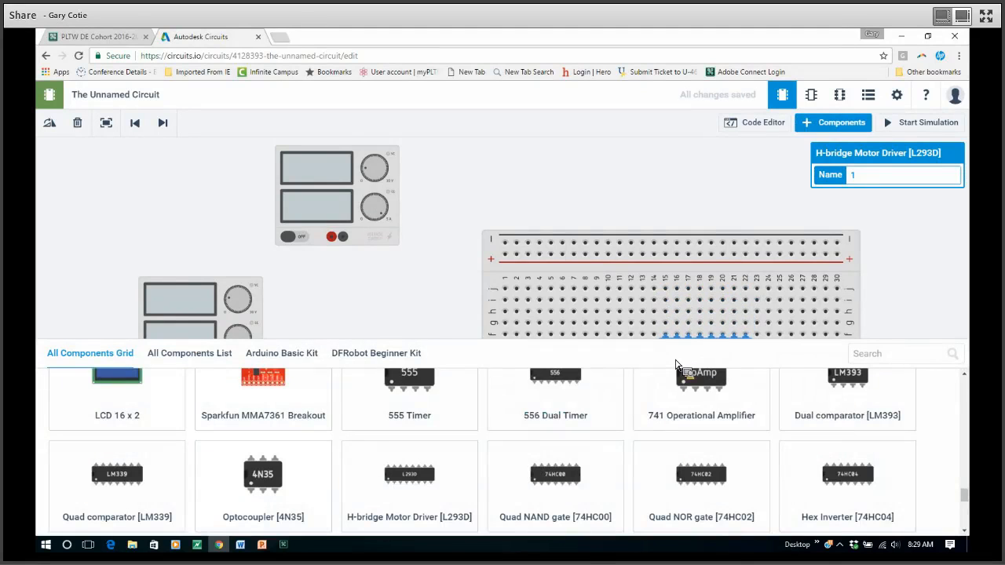
- Plug a DC Motor into the breadboard's top-right corner beside the L293D chip
{"action": "scroll", "coordinate": [560, 418], "scroll_direction": "up", "scroll_amount": 3}
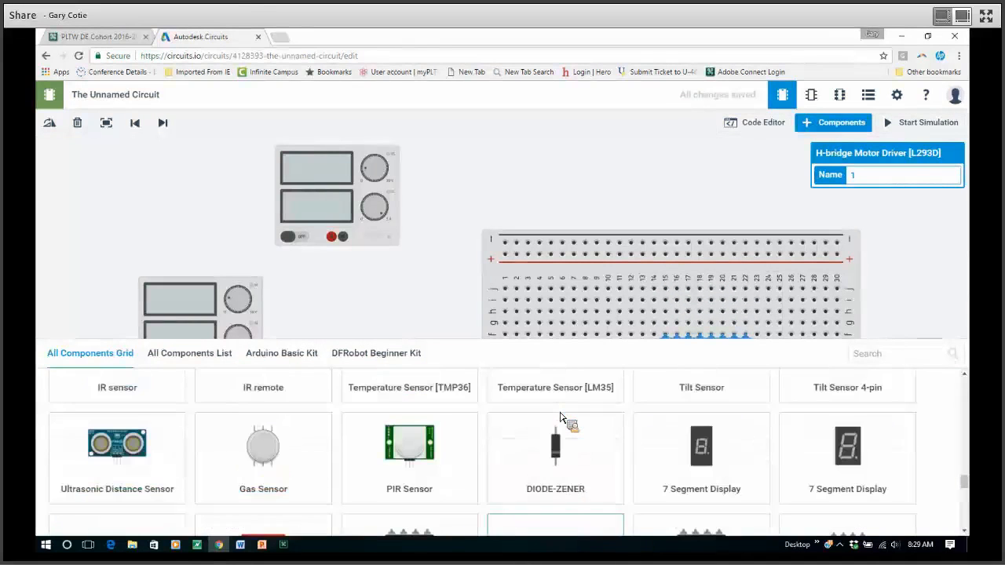
{"action": "scroll", "coordinate": [560, 418], "scroll_direction": "down", "scroll_amount": 6}
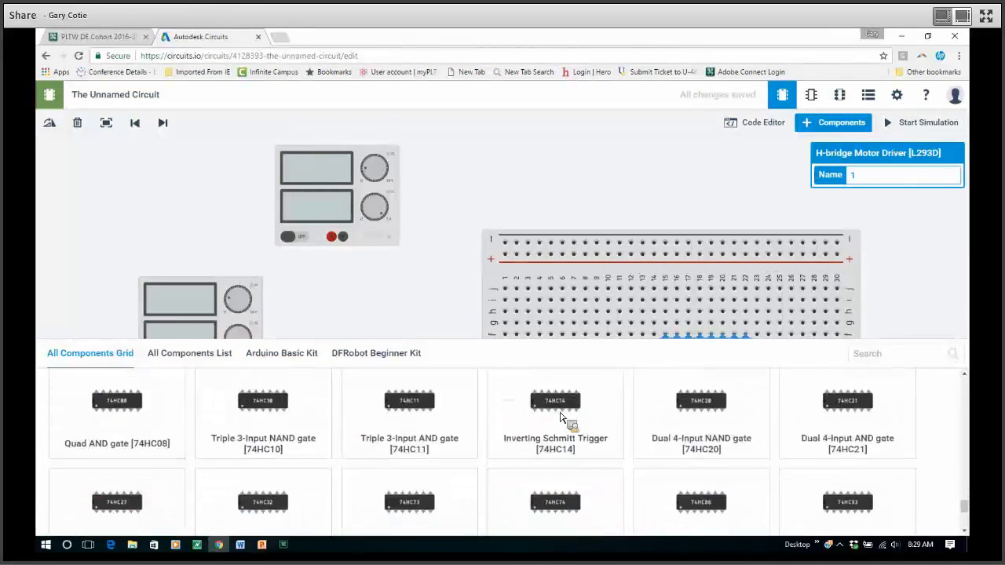
{"action": "scroll", "coordinate": [560, 418], "scroll_direction": "up", "scroll_amount": 5}
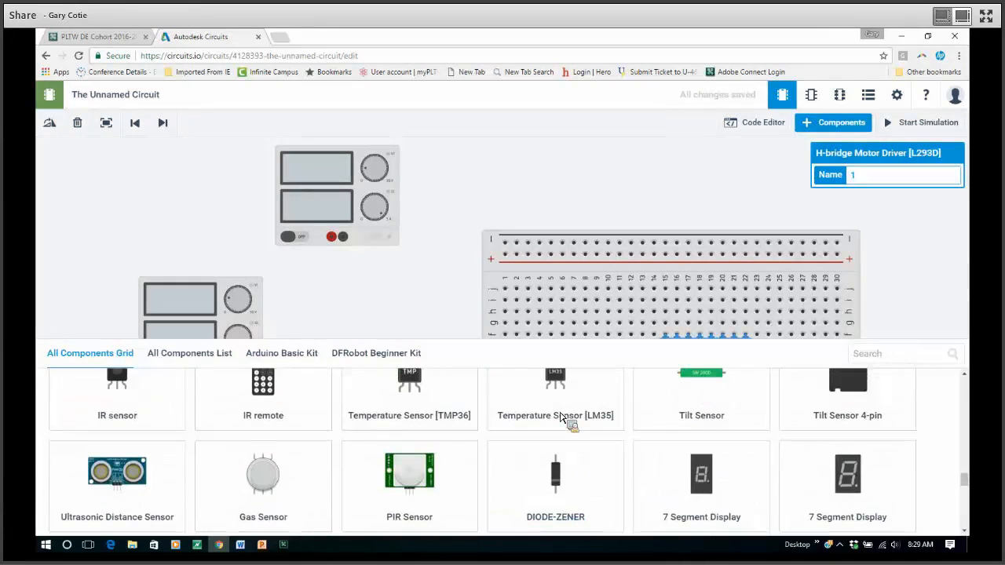
{"action": "scroll", "coordinate": [561, 417], "scroll_direction": "up", "scroll_amount": 2}
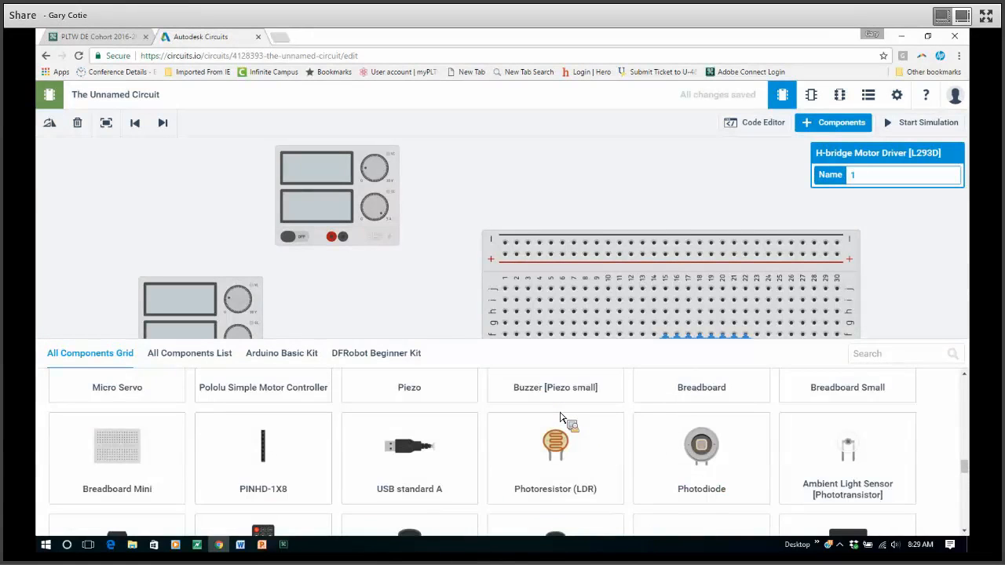
{"action": "scroll", "coordinate": [560, 418], "scroll_direction": "up", "scroll_amount": 2}
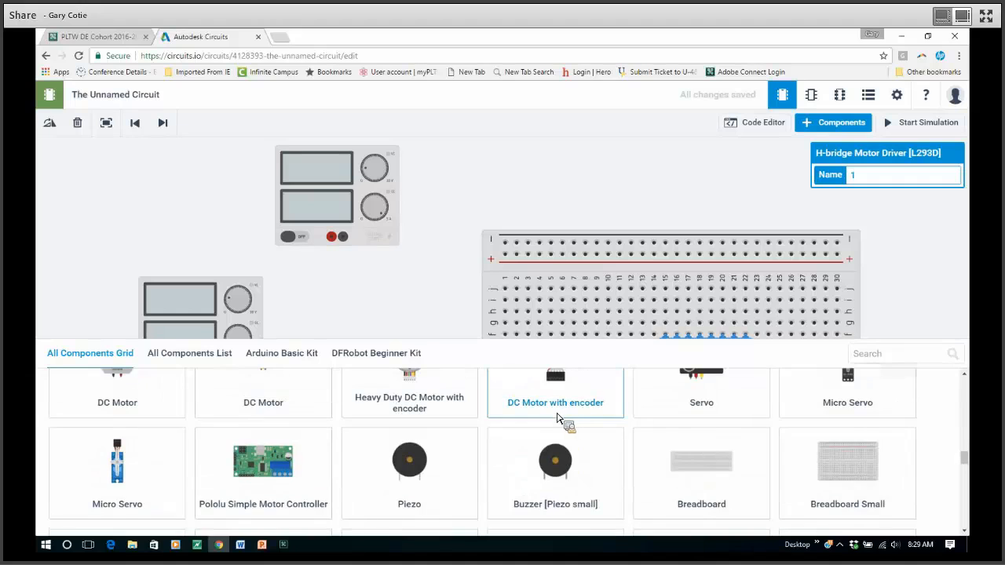
{"action": "scroll", "coordinate": [561, 418], "scroll_direction": "up", "scroll_amount": 1}
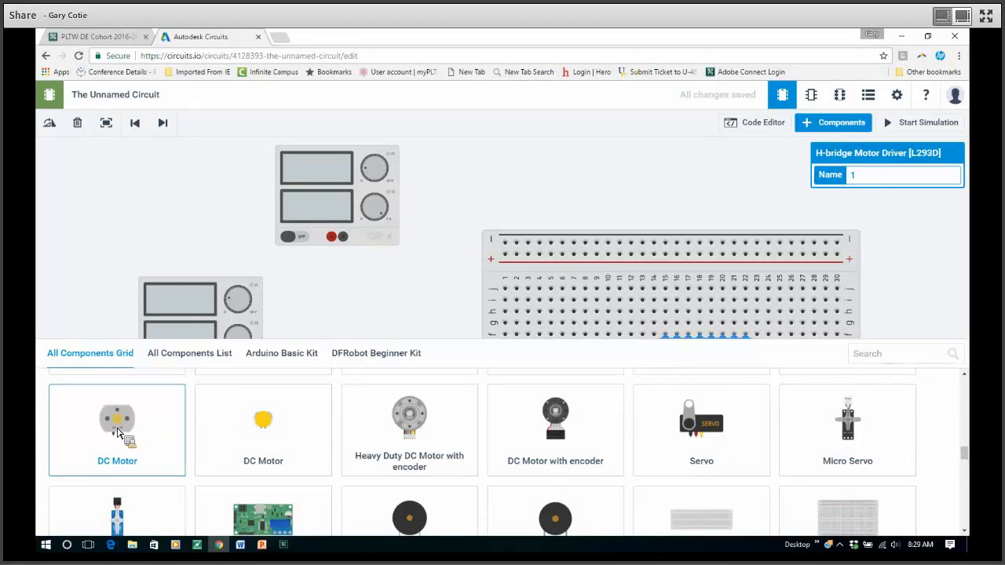
{"action": "left_click_drag", "start_coordinate": [118, 434], "coordinate": [830, 293]}
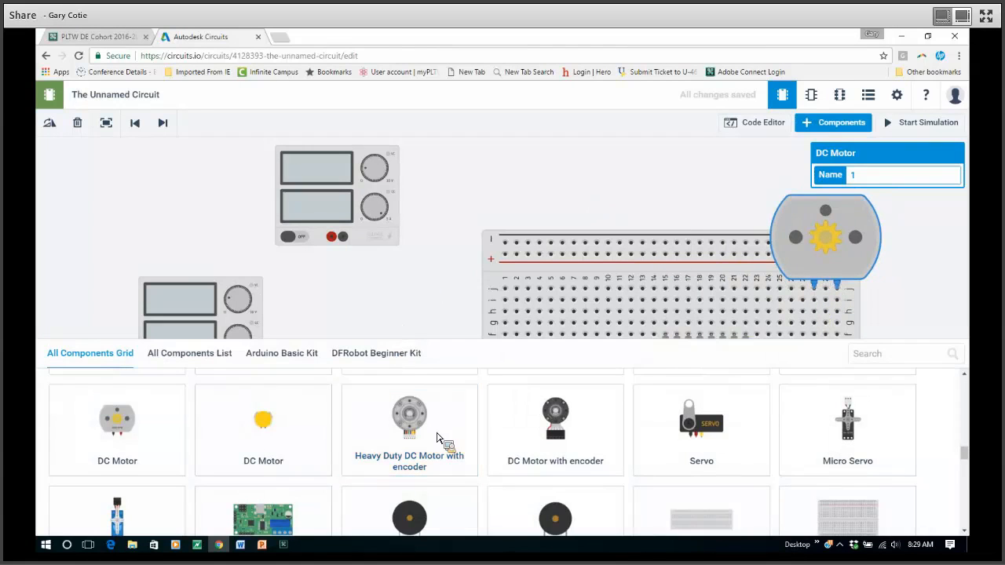
{"action": "scroll", "coordinate": [483, 437], "scroll_direction": "down", "scroll_amount": 5}
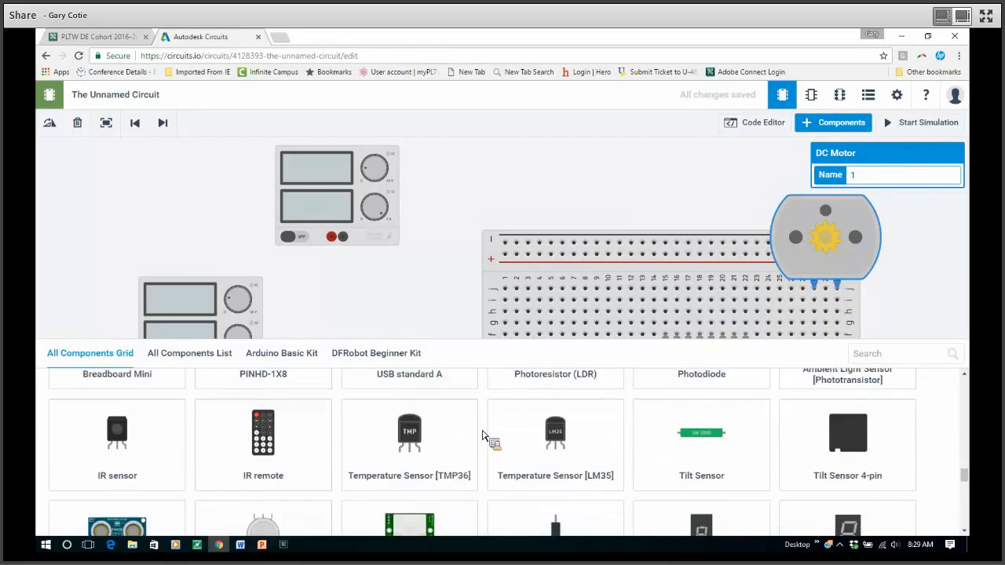
{"action": "scroll", "coordinate": [483, 437], "scroll_direction": "up", "scroll_amount": 6}
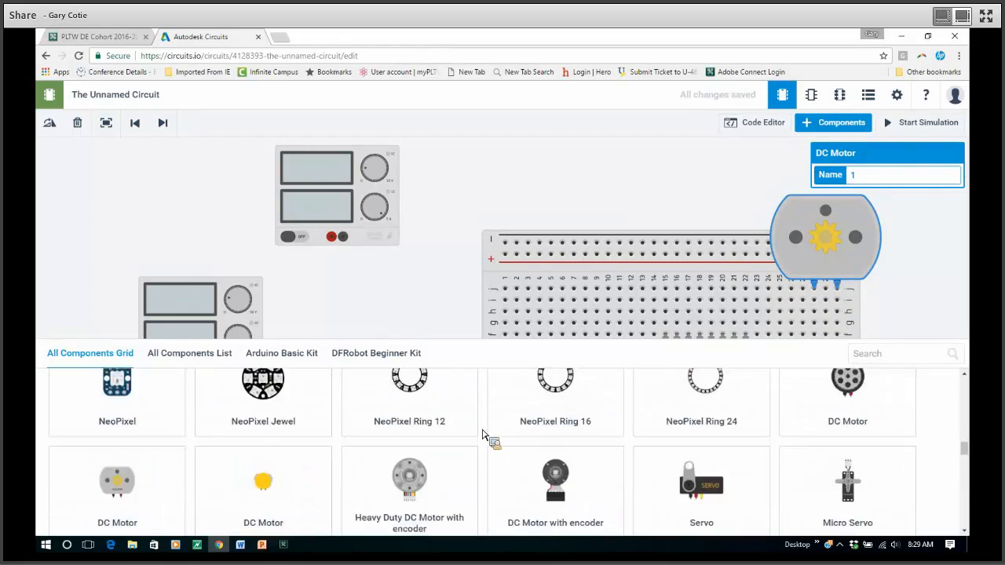
{"action": "scroll", "coordinate": [483, 437], "scroll_direction": "up", "scroll_amount": 2}
{"action": "scroll", "coordinate": [484, 437], "scroll_direction": "up", "scroll_amount": 3}
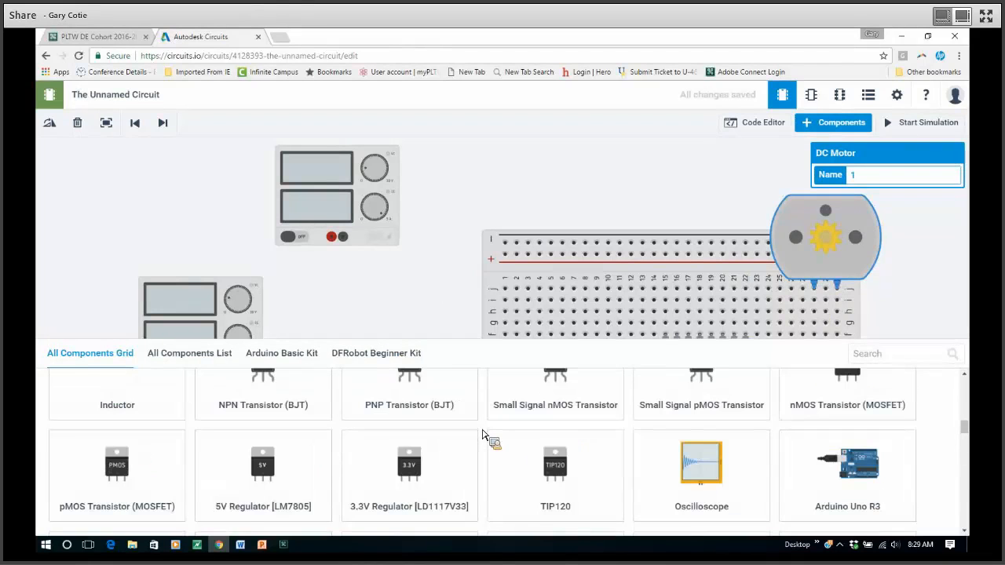
{"action": "scroll", "coordinate": [483, 438], "scroll_direction": "up", "scroll_amount": 3}
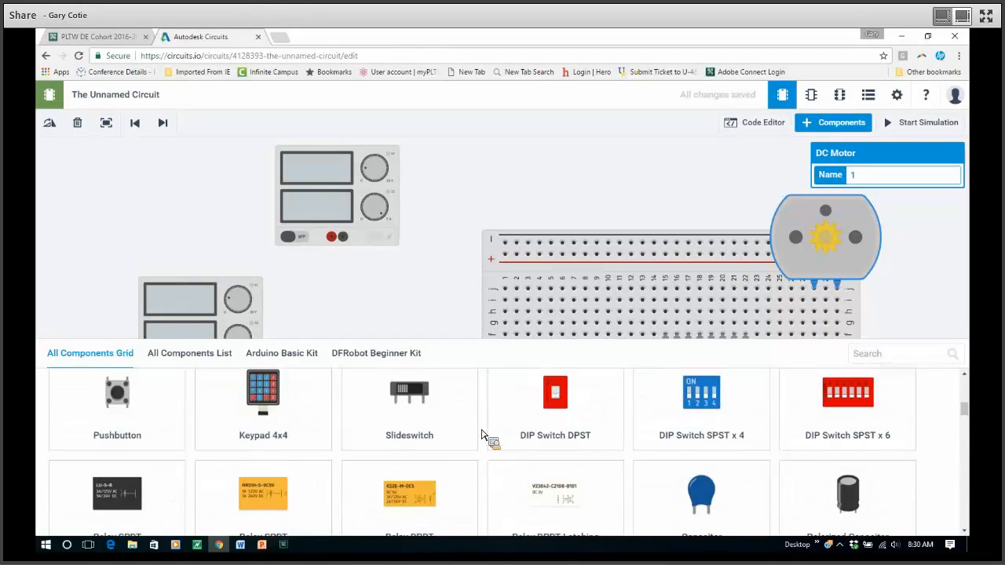
- Place two slide switches on the breadboard's left side, rotating the second one
{"action": "left_click_drag", "start_coordinate": [415, 452], "coordinate": [547, 326]}
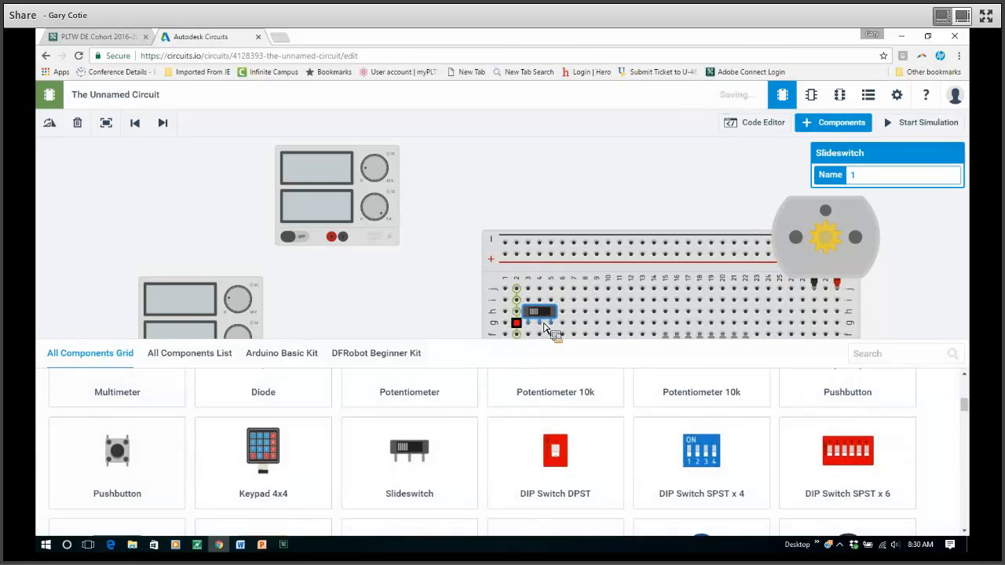
{"action": "left_click_drag", "start_coordinate": [414, 449], "coordinate": [541, 383]}
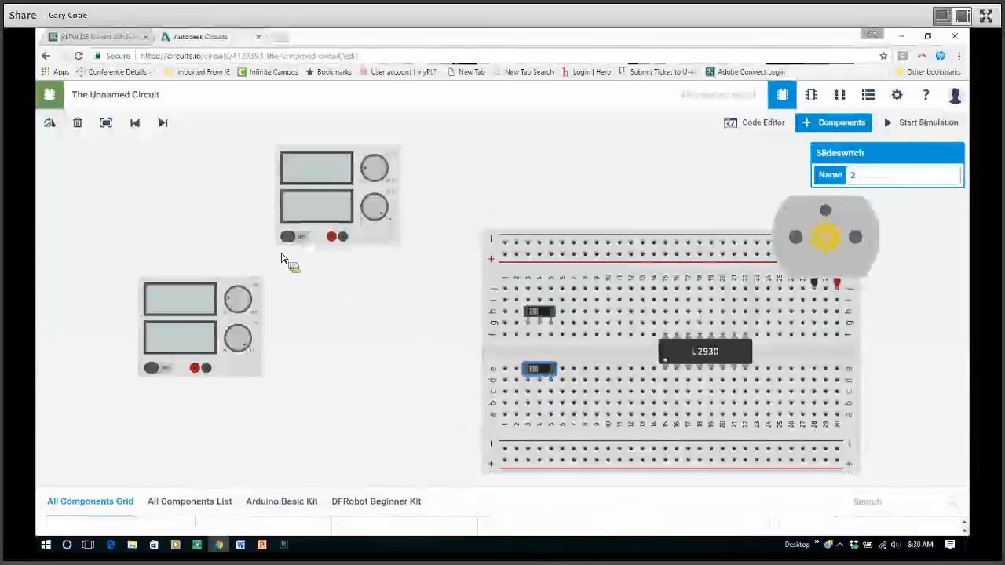
{"action": "left_click", "coordinate": [49, 125]}
{"action": "left_click", "coordinate": [49, 126]}
{"action": "left_click", "coordinate": [49, 126]}
{"action": "left_click", "coordinate": [49, 125]}
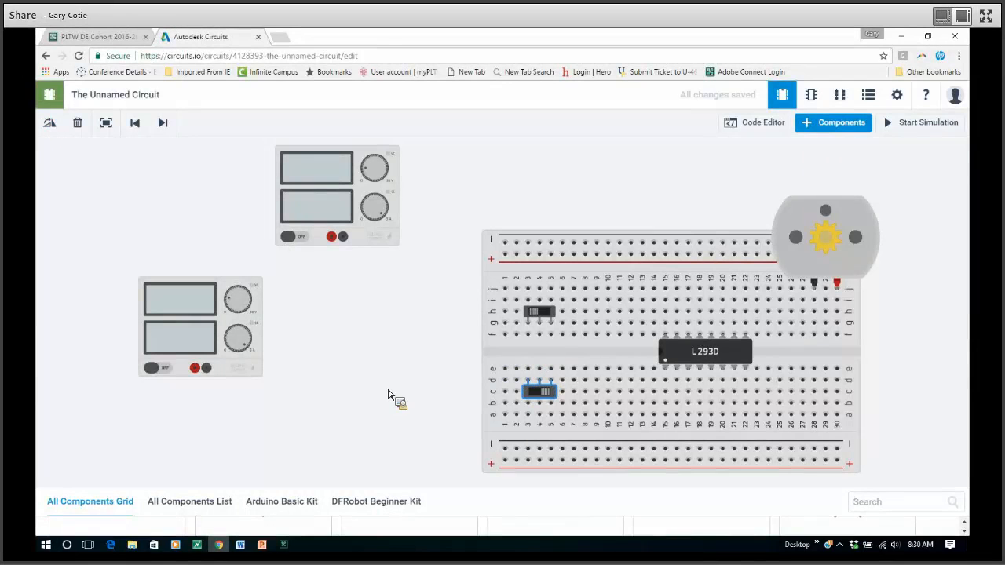
- Deselect the switch and bring up the PowerPoint Copier Jam Detector slides
{"action": "left_click", "coordinate": [428, 367]}
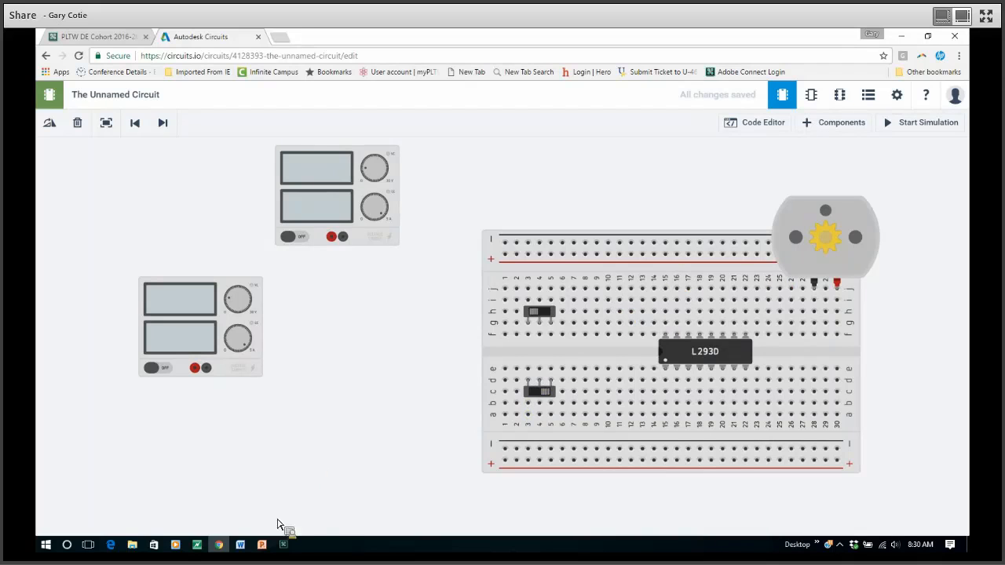
{"action": "left_click", "coordinate": [265, 547]}
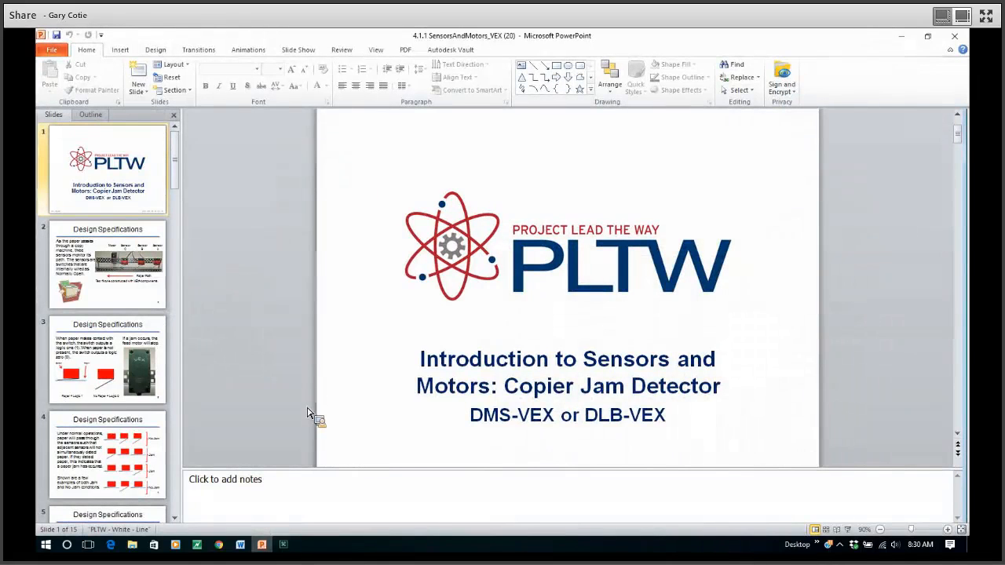
{"action": "scroll", "coordinate": [307, 348], "scroll_direction": "down", "scroll_amount": 1}
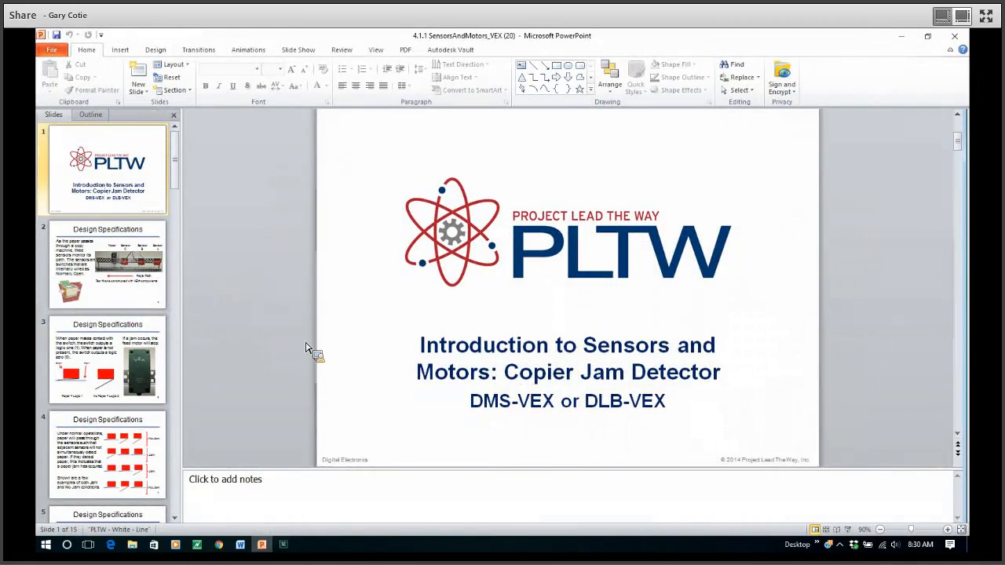
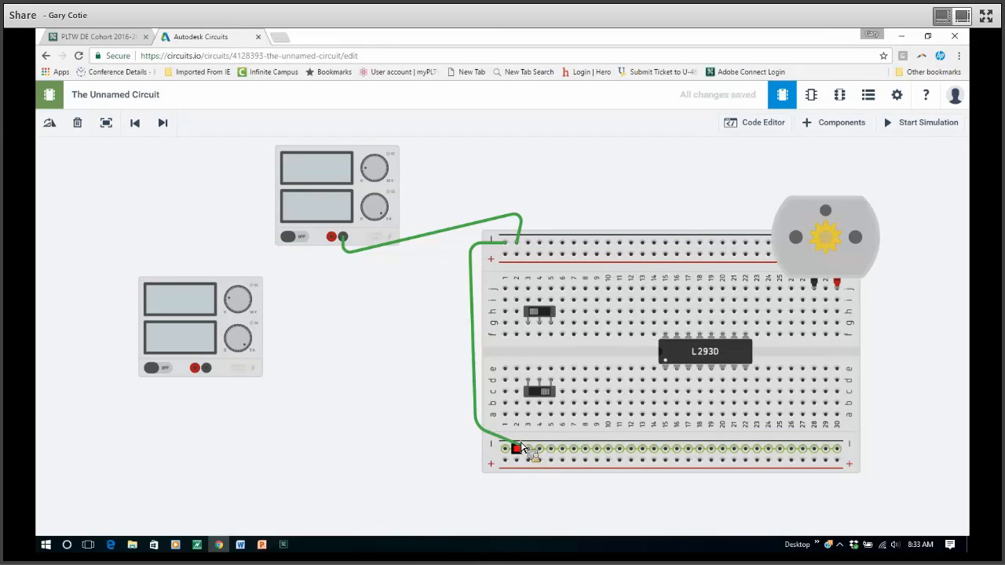
- Finish the jumper joining the top and bottom negative rails, and wire the lower supply's negative terminal to the bottom − rail
{"action": "left_click", "coordinate": [512, 446]}
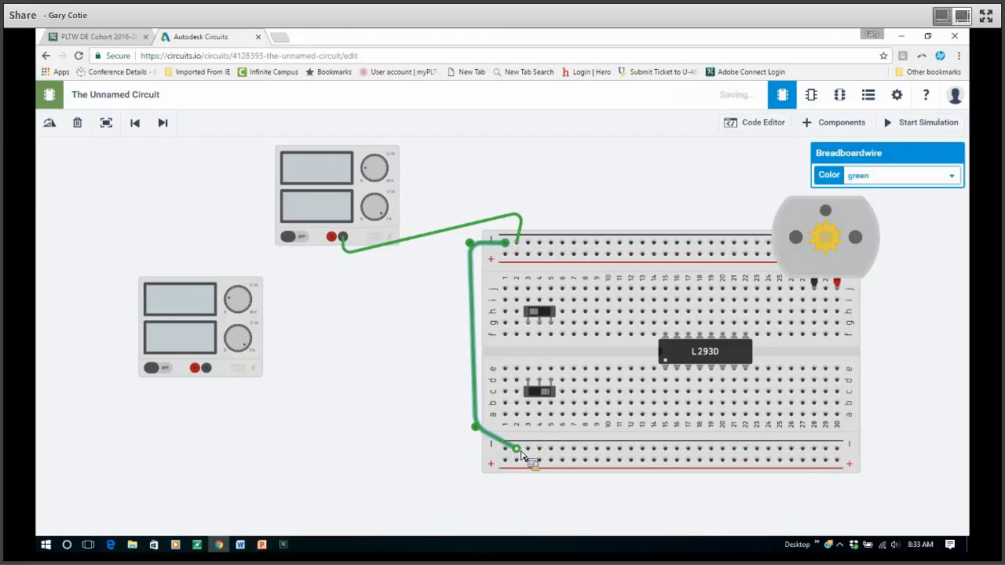
{"action": "left_click", "coordinate": [206, 368]}
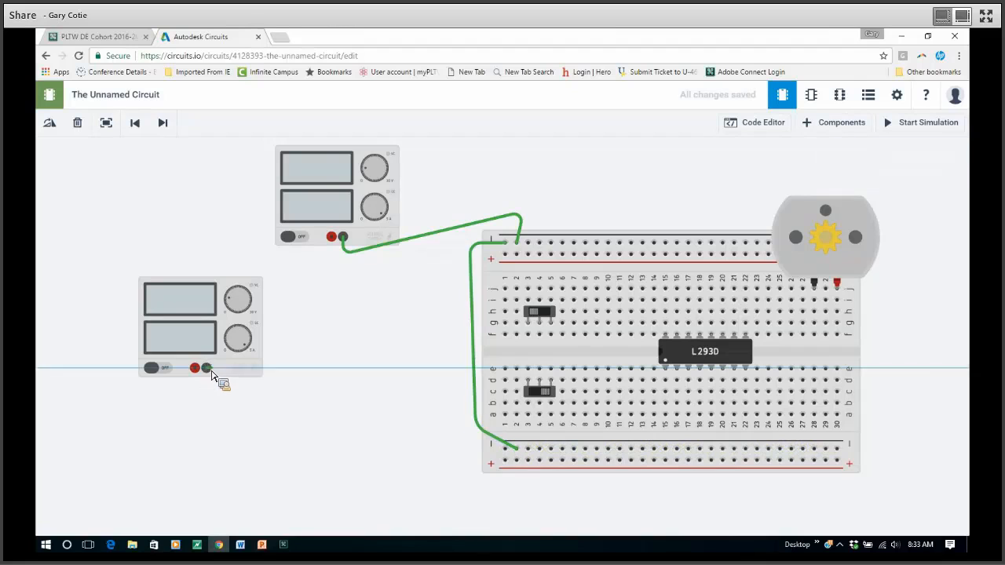
{"action": "left_click", "coordinate": [506, 449]}
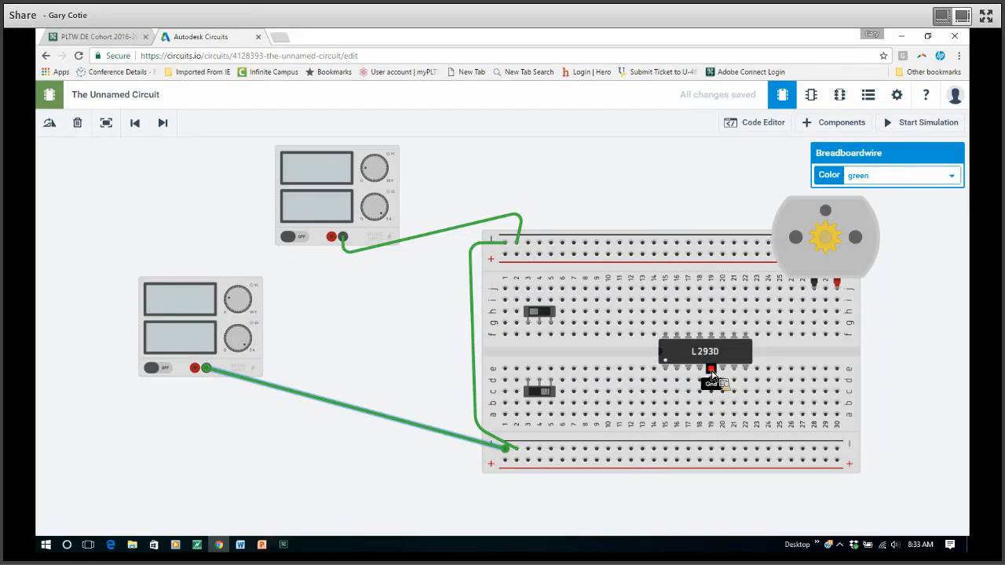
- Wire an L293D ground pin to the bottom − rail, column 15 to the top + rail, and the upper supply's + terminal to the top + rail
{"action": "left_click_drag", "start_coordinate": [705, 374], "coordinate": [710, 449]}
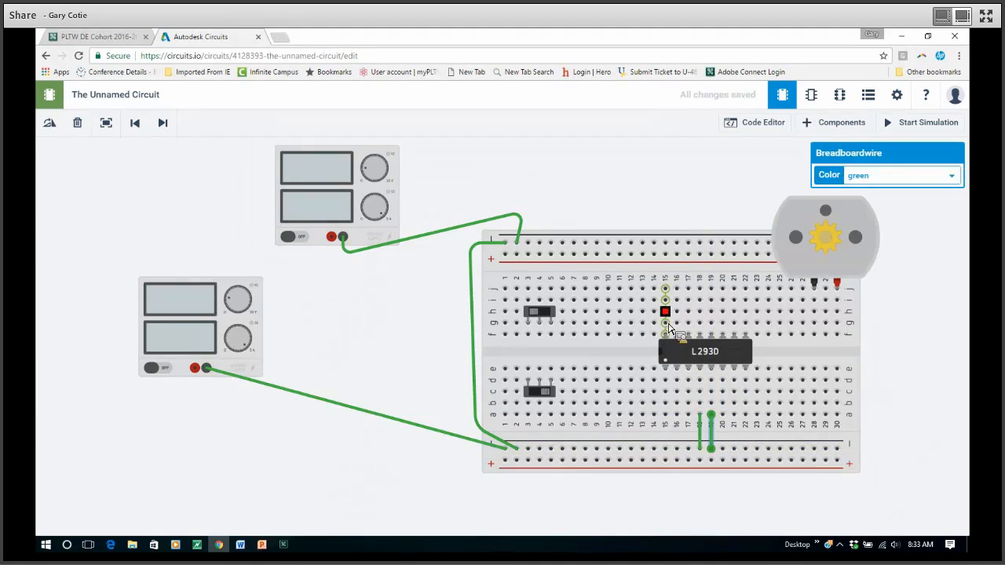
{"action": "left_click_drag", "start_coordinate": [666, 288], "coordinate": [665, 254]}
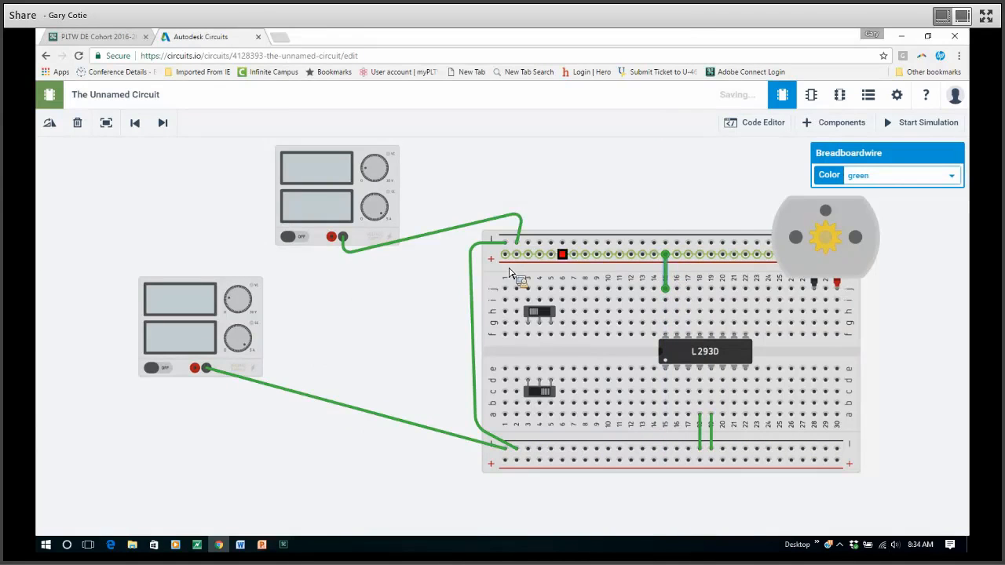
{"action": "left_click_drag", "start_coordinate": [344, 240], "coordinate": [504, 255]}
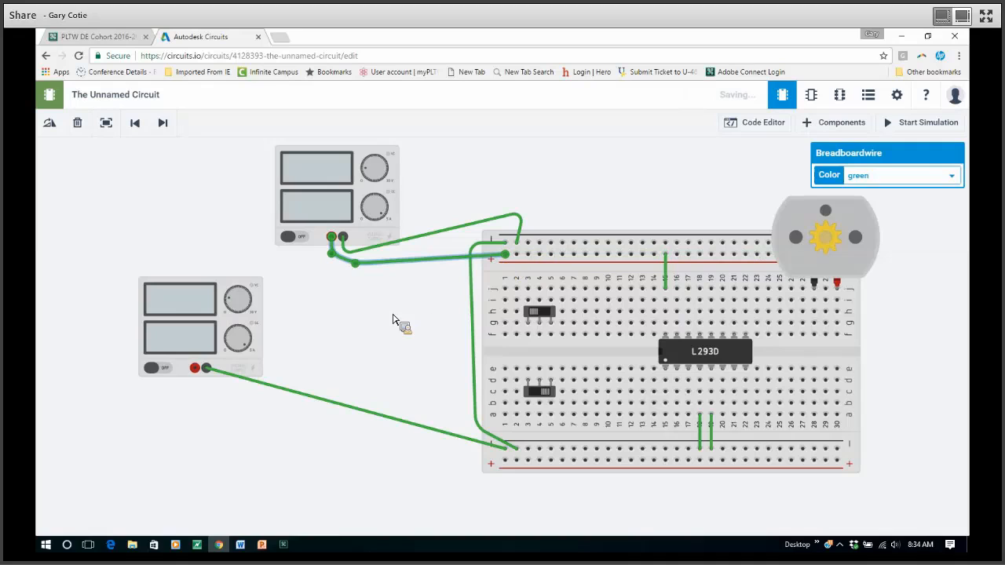
- Route the lower supply's + terminal to the bottom + rail with one bend, and ground column 21 to the bottom − rail
{"action": "left_click", "coordinate": [411, 290]}
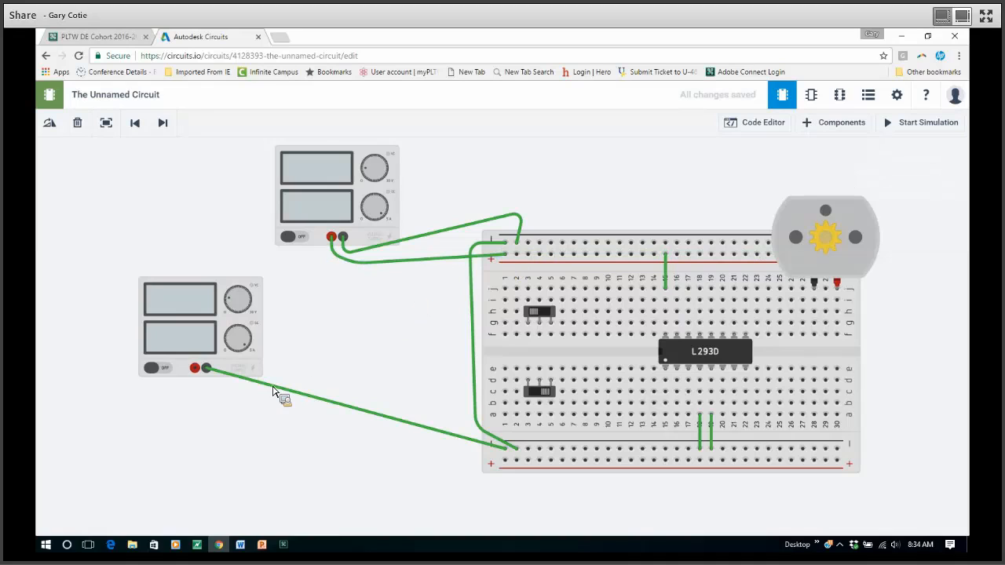
{"action": "left_click_drag", "start_coordinate": [195, 368], "coordinate": [256, 432]}
{"action": "left_click", "coordinate": [256, 432]}
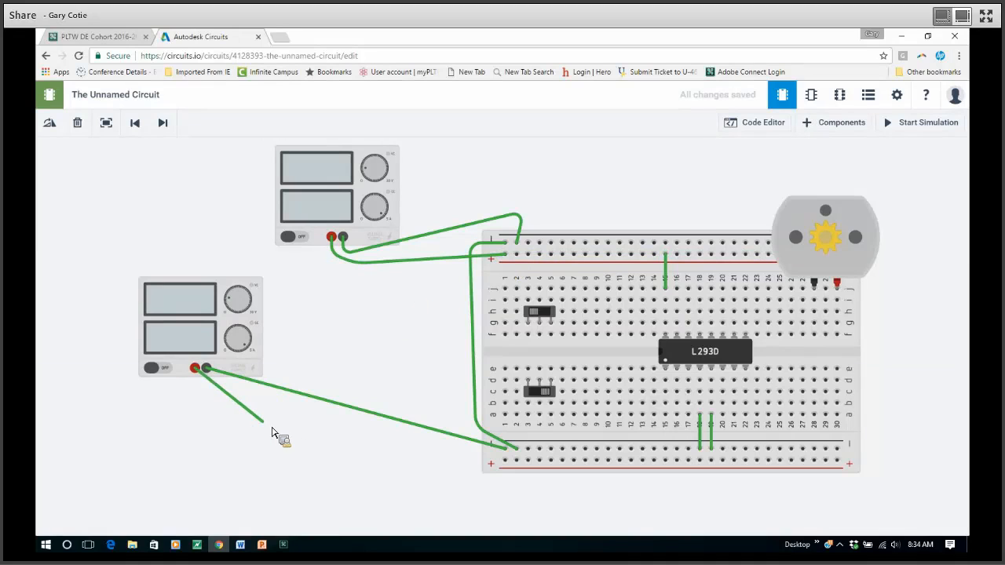
{"action": "left_click", "coordinate": [506, 460]}
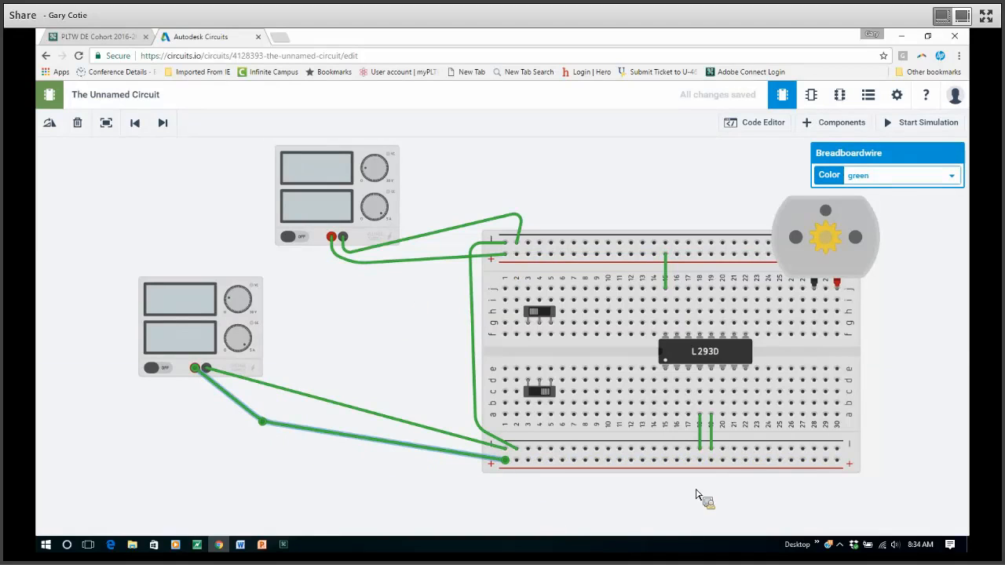
{"action": "left_click", "coordinate": [748, 450]}
{"action": "left_click", "coordinate": [749, 424]}
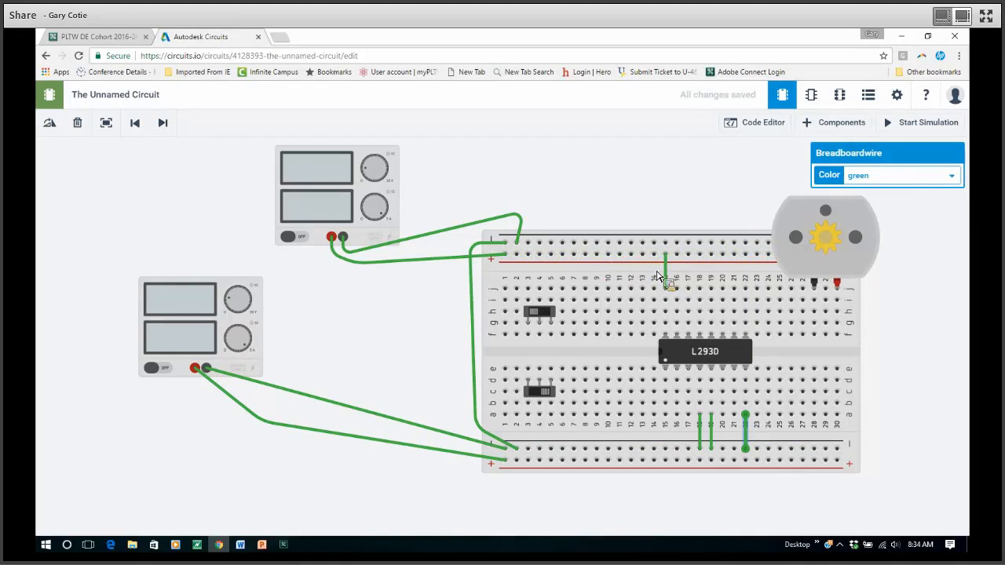
- Replace a misplaced jumper with a two-bend wire from column 15 row g to column 15 row e
{"action": "left_click", "coordinate": [667, 323]}
{"action": "left_click", "coordinate": [650, 332]}
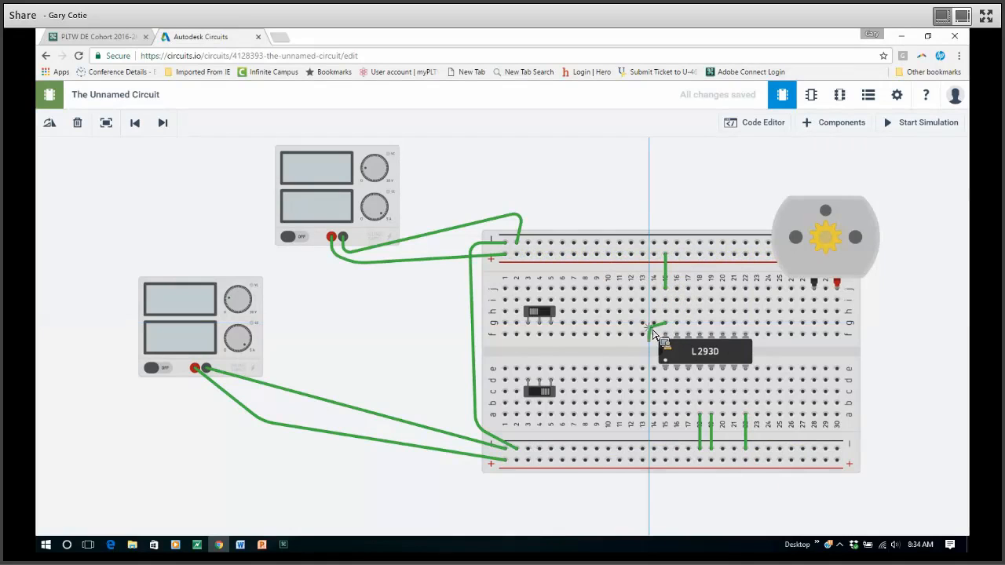
{"action": "left_click", "coordinate": [653, 377]}
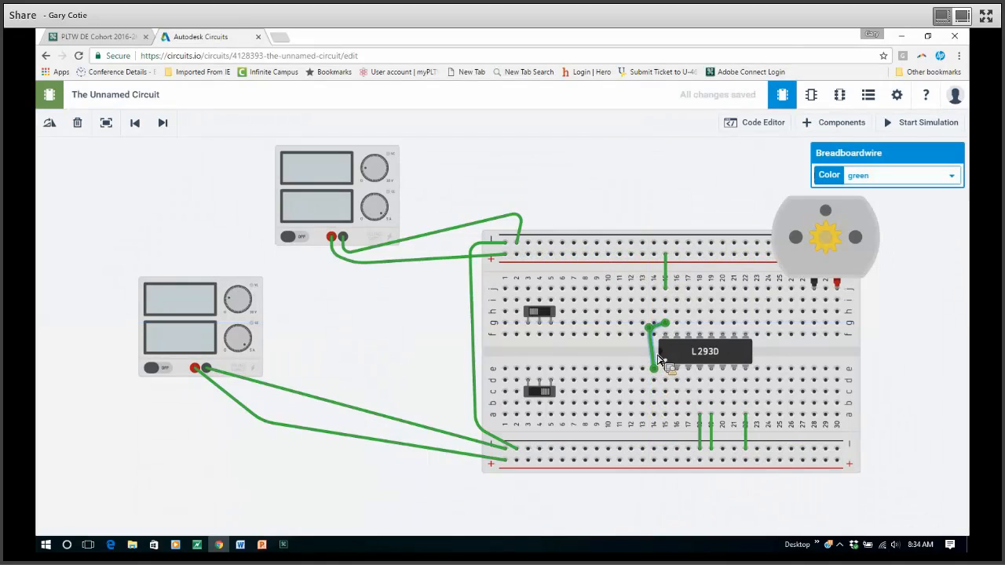
{"action": "key", "text": "Delete"}
{"action": "left_click", "coordinate": [665, 323]}
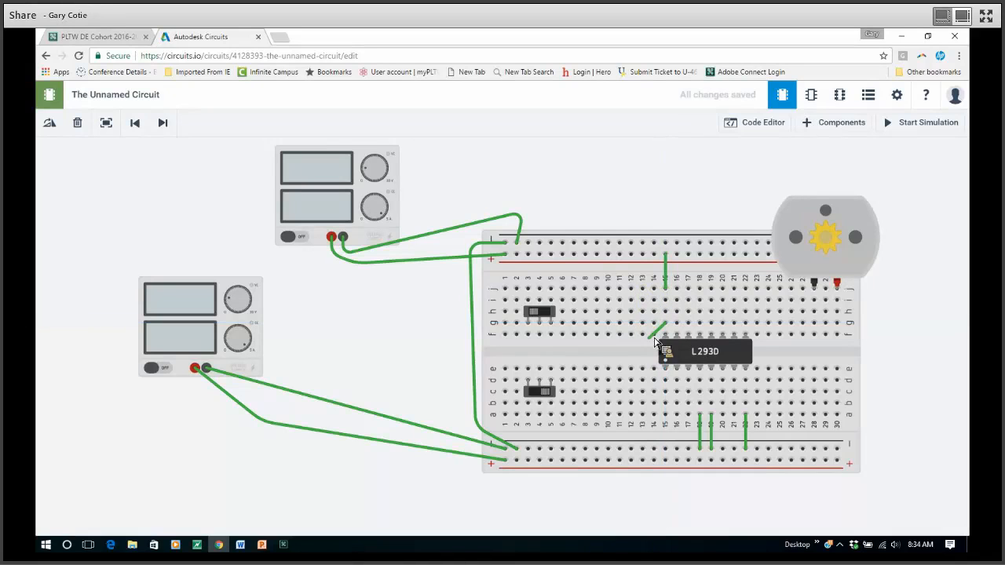
{"action": "left_click", "coordinate": [649, 353]}
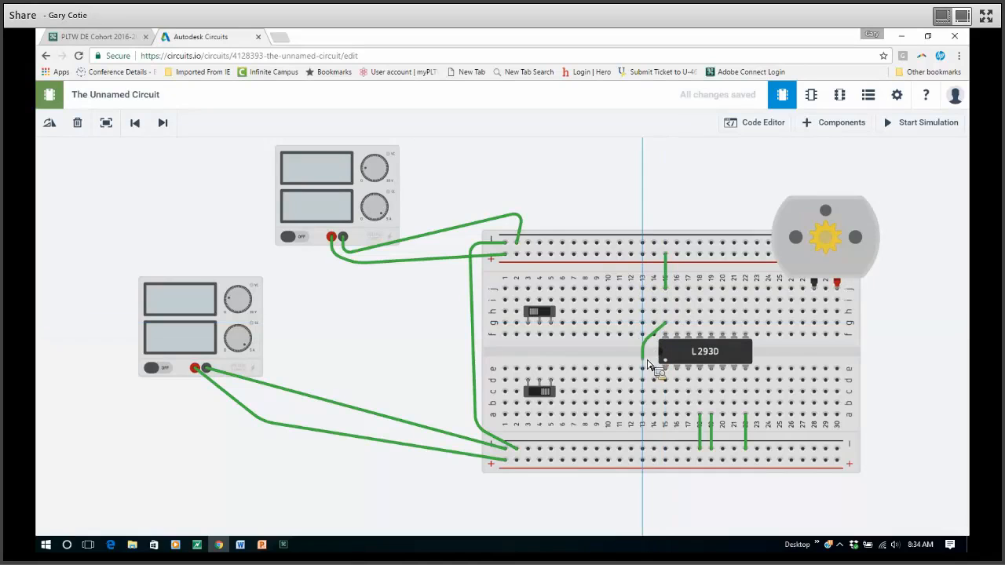
{"action": "left_click", "coordinate": [649, 363]}
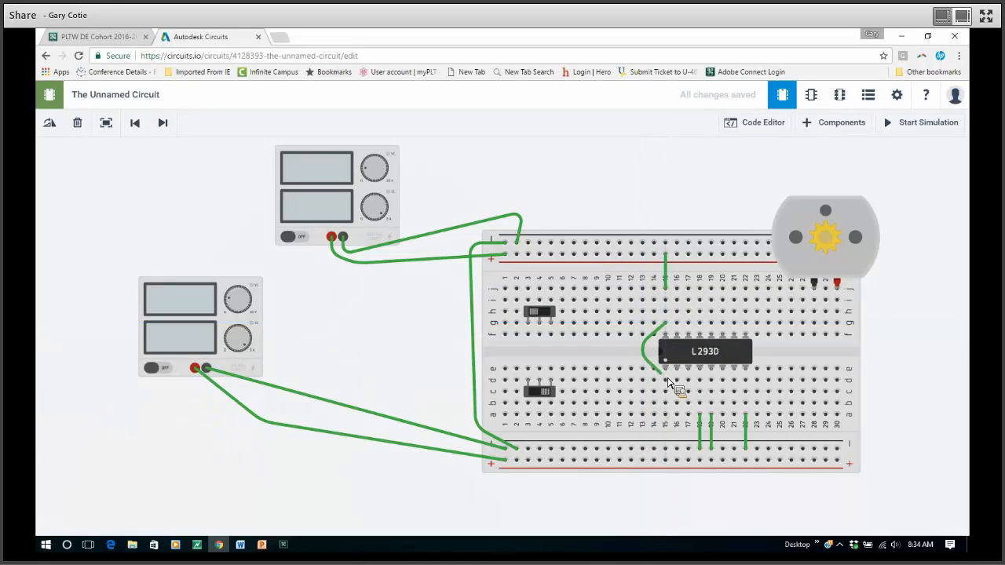
{"action": "left_click", "coordinate": [668, 383]}
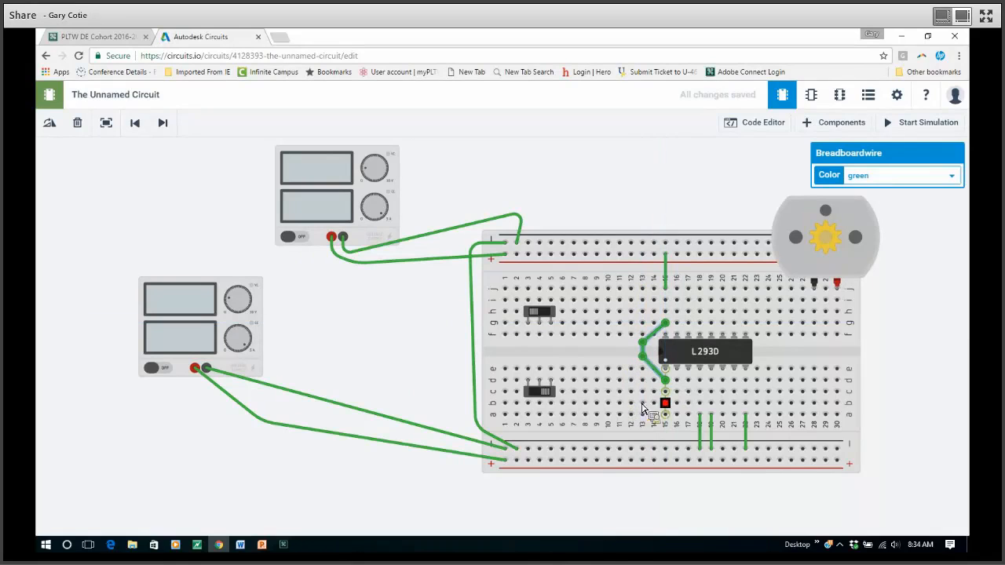
- Wire columns 3 and 5 of both slide switches to the top power rails, routing one wire around the left edge
{"action": "left_click", "coordinate": [552, 289]}
{"action": "left_click", "coordinate": [562, 243]}
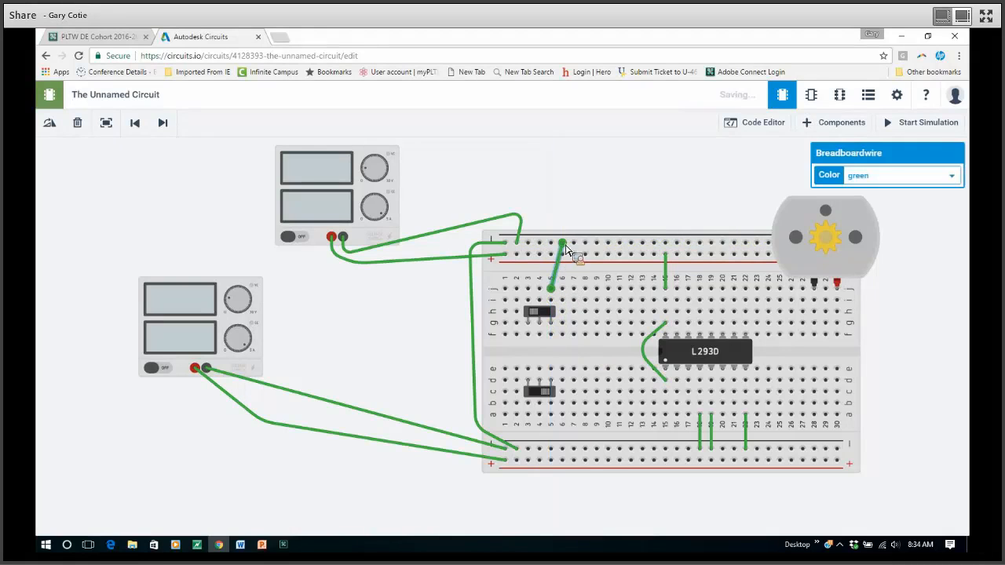
{"action": "left_click", "coordinate": [528, 288]}
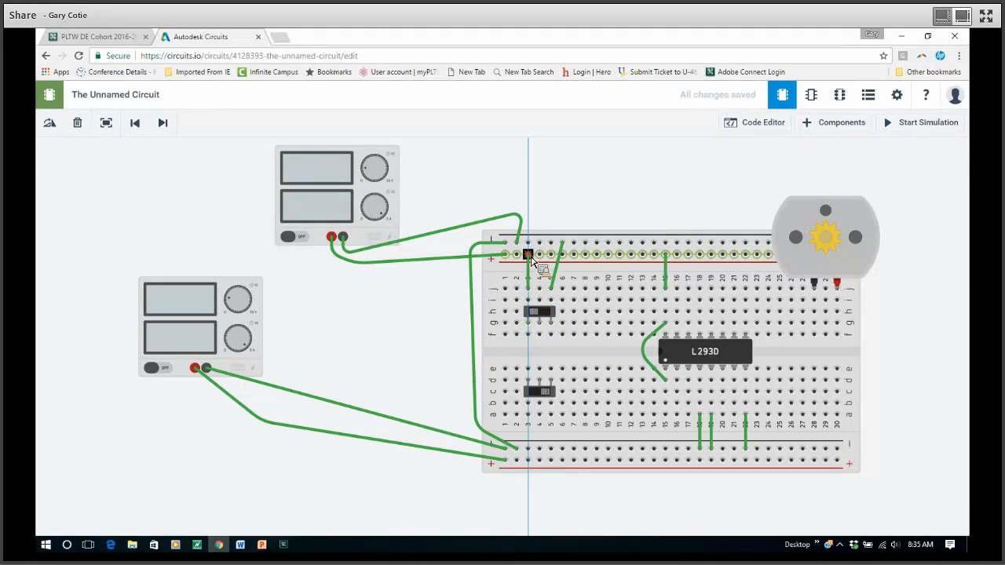
{"action": "left_click", "coordinate": [528, 256]}
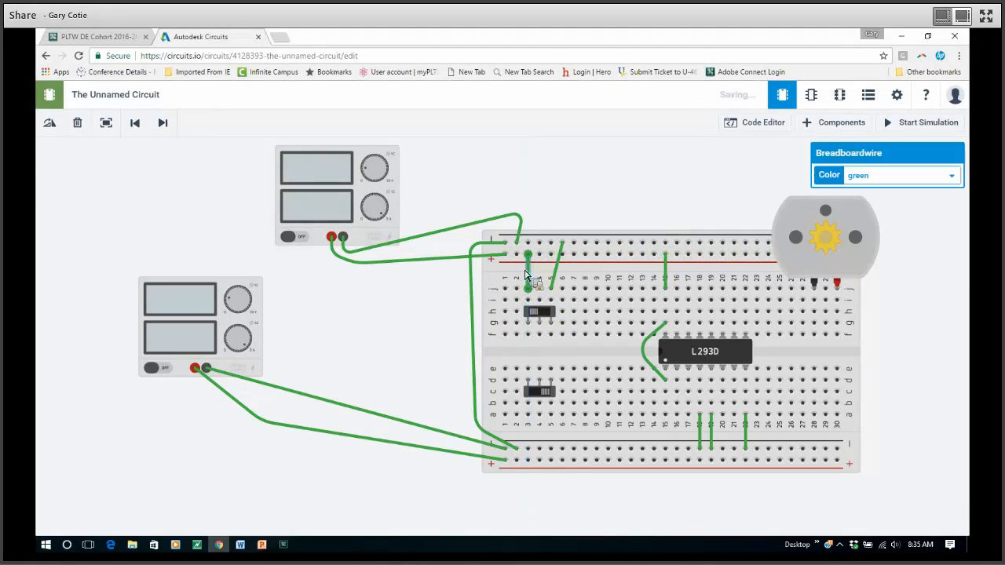
{"action": "left_click", "coordinate": [528, 369]}
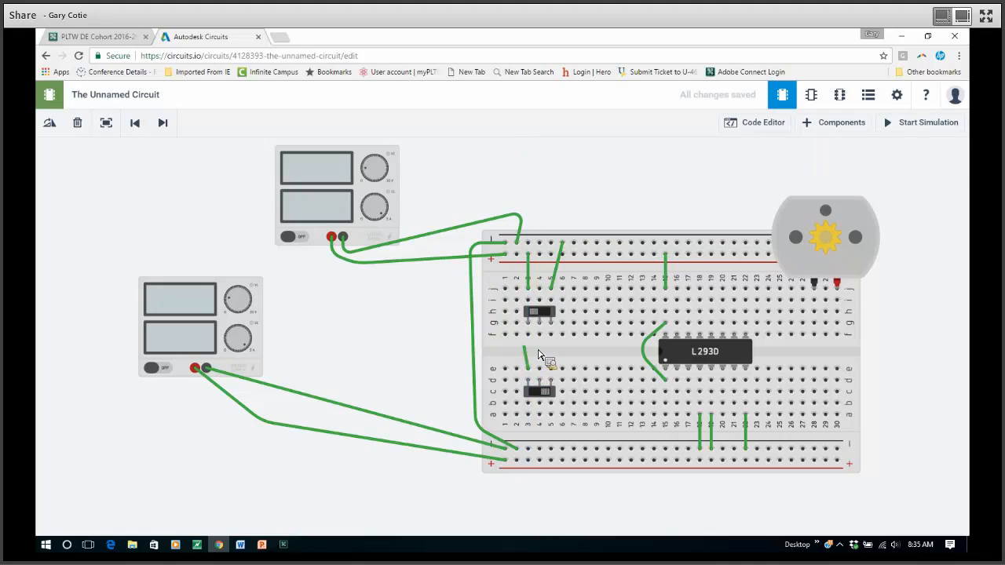
{"action": "left_click", "coordinate": [502, 351]}
{"action": "left_click", "coordinate": [497, 271]}
{"action": "left_click", "coordinate": [517, 254]}
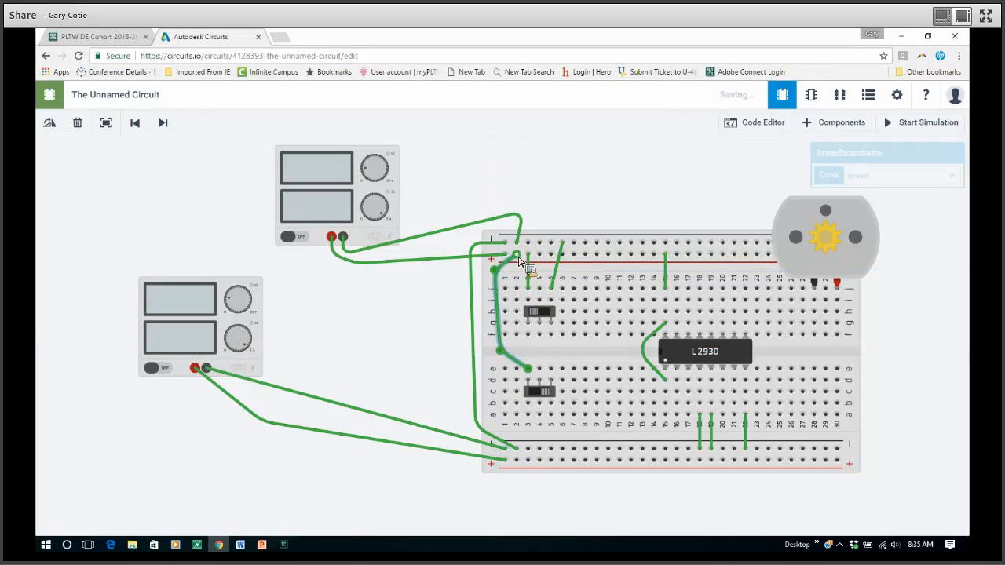
{"action": "left_click", "coordinate": [551, 369]}
{"action": "left_click", "coordinate": [582, 350]}
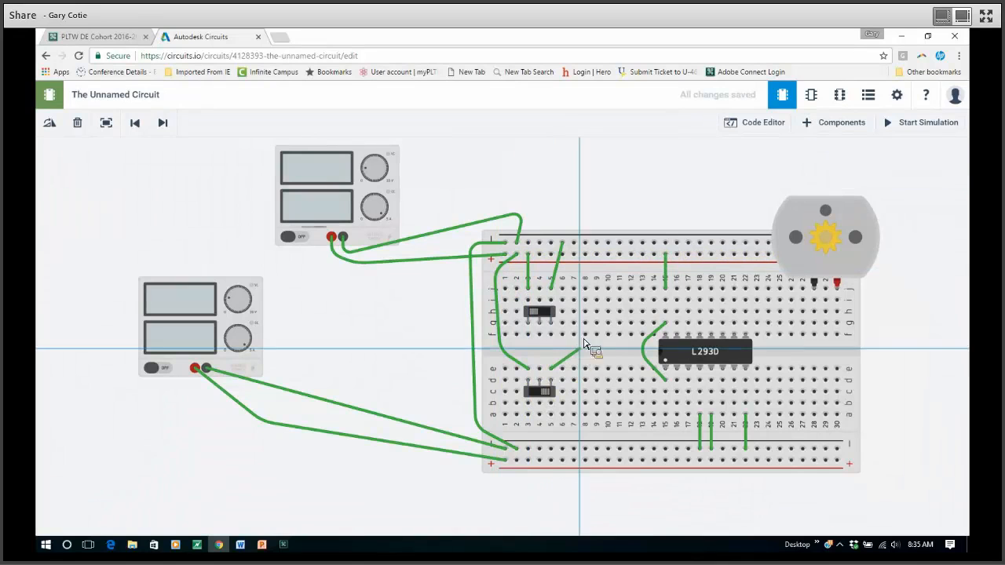
{"action": "left_click", "coordinate": [585, 243]}
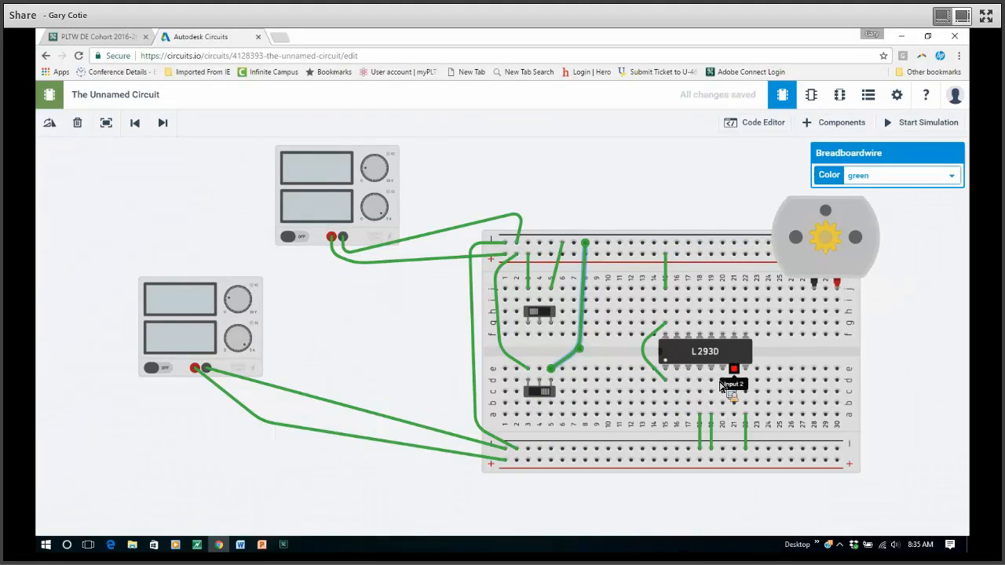
- Run wires from the L293D's columns 16 and 20 to the lower and upper slide switches
{"action": "left_click", "coordinate": [679, 394]}
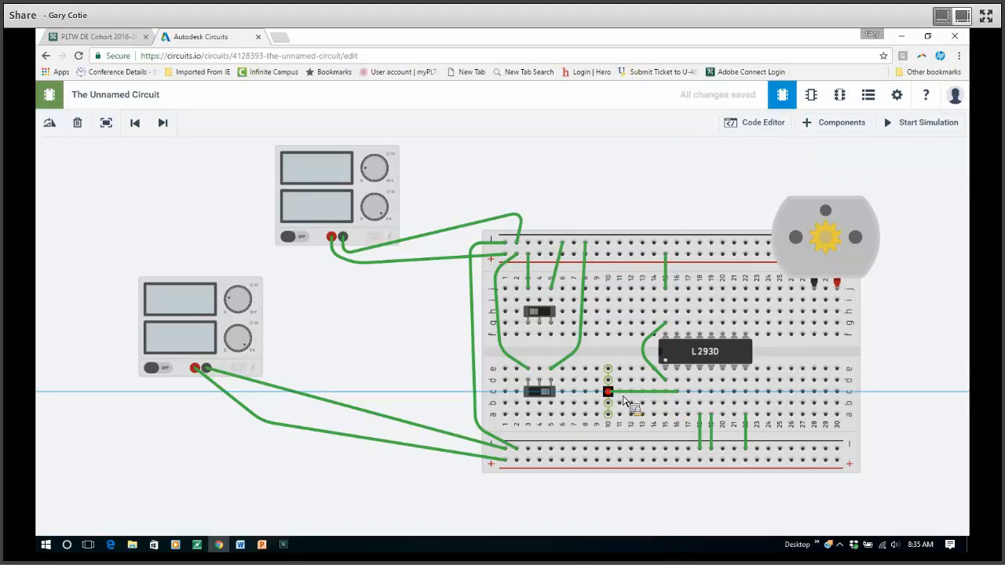
{"action": "left_click", "coordinate": [541, 352]}
{"action": "left_click", "coordinate": [539, 369]}
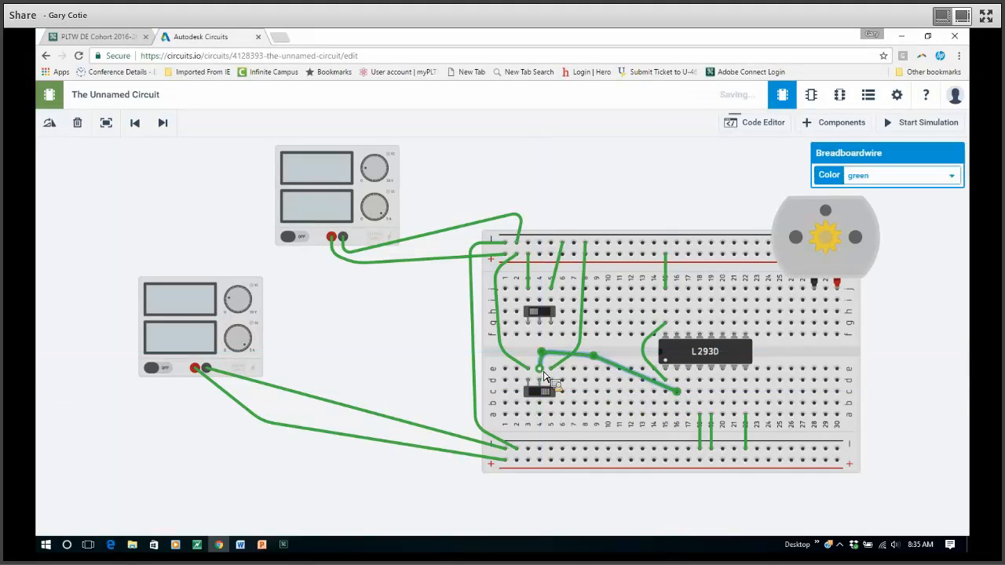
{"action": "left_click", "coordinate": [734, 416]}
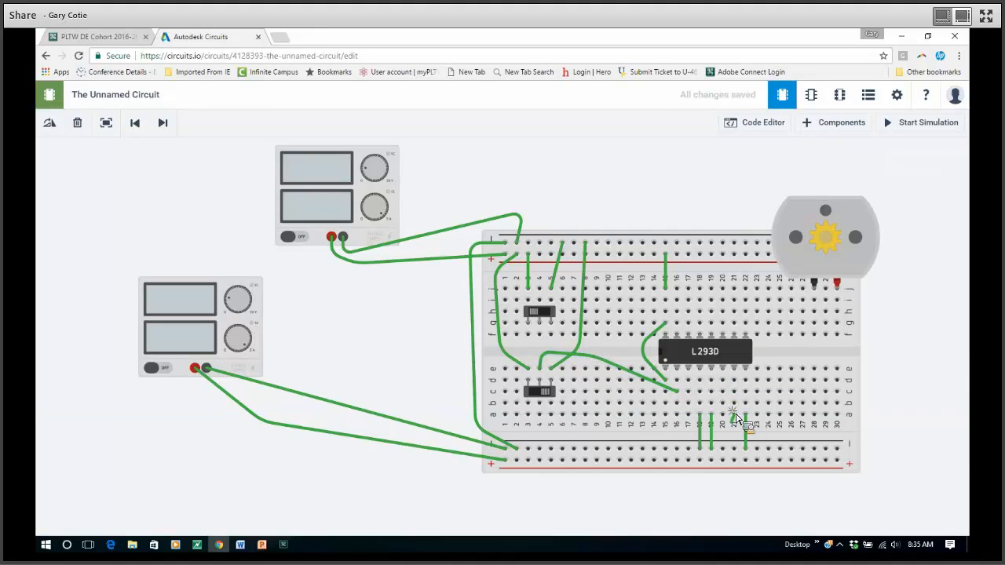
{"action": "left_click", "coordinate": [735, 433]}
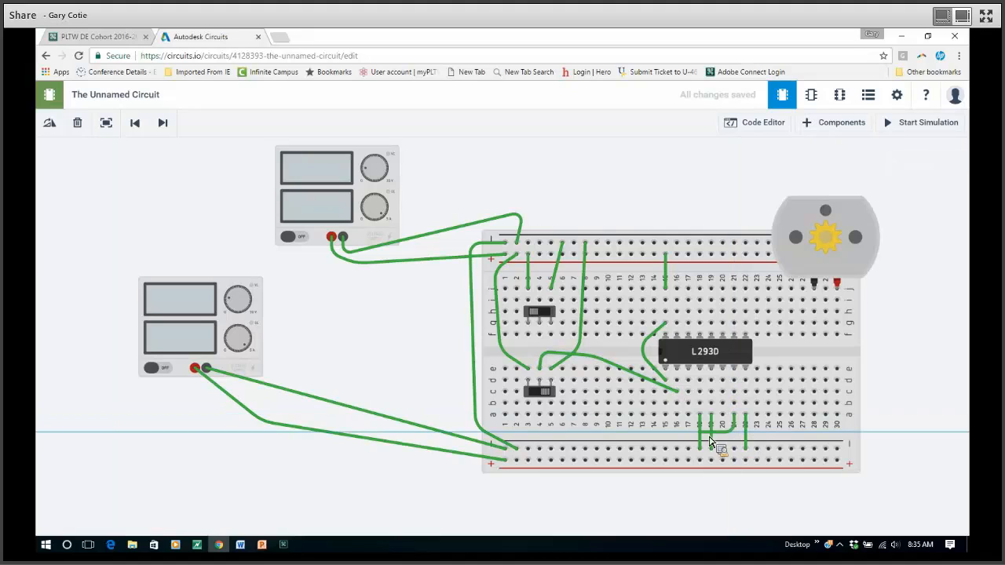
{"action": "left_click", "coordinate": [492, 420]}
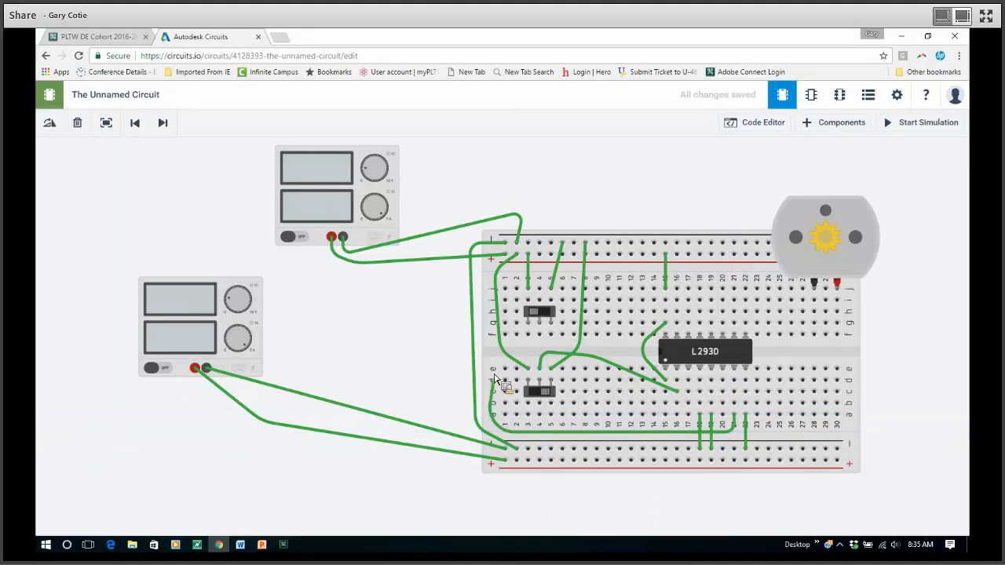
{"action": "left_click", "coordinate": [539, 335]}
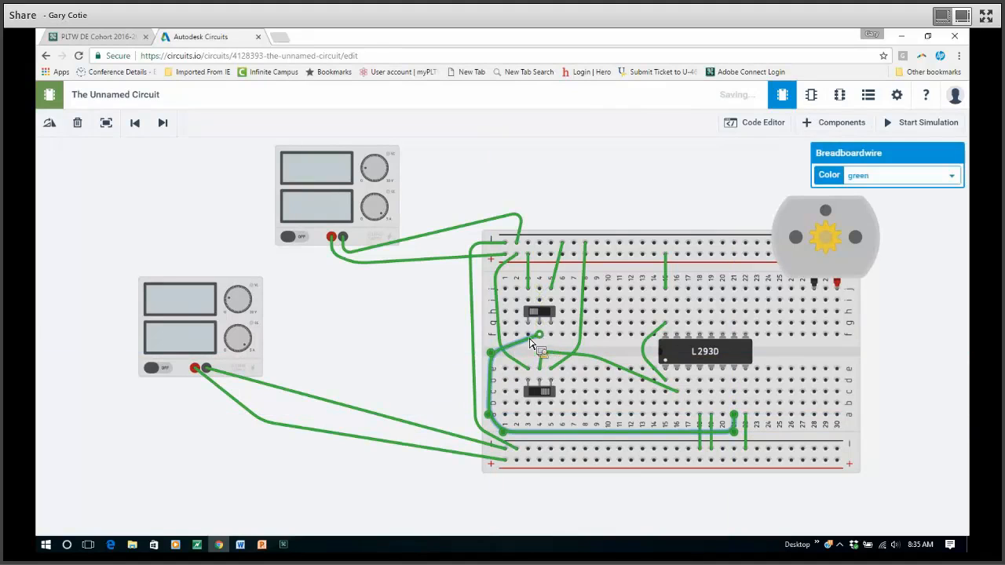
{"action": "left_click", "coordinate": [420, 354]}
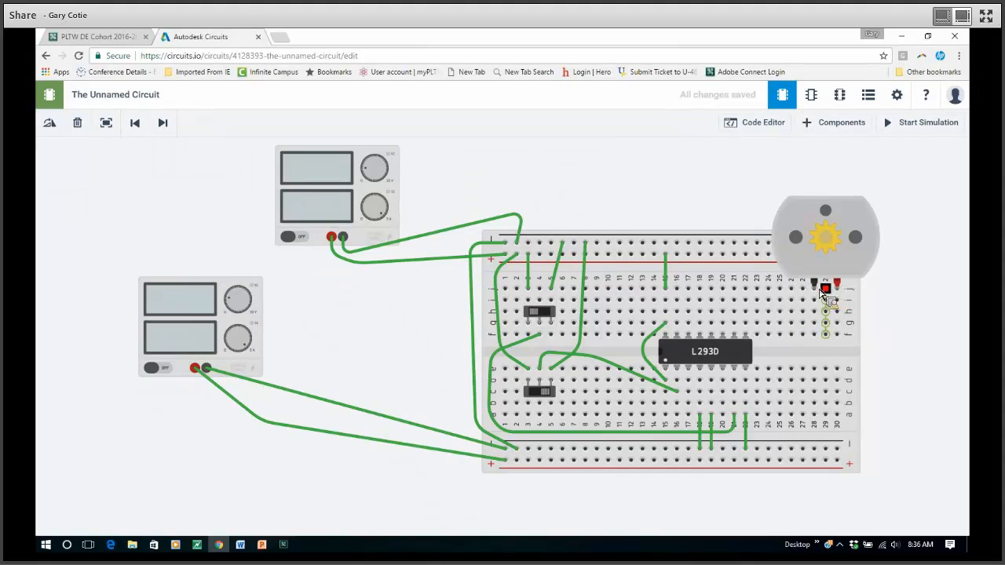
- Wire the DC motor's two terminals to the L293D output pins, checking against the SN754410 wiring slide
{"action": "mouse_move", "coordinate": [829, 294]}
{"action": "left_mouse_down"}
{"action": "mouse_move", "coordinate": [821, 336]}
{"action": "mouse_move", "coordinate": [789, 397]}
{"action": "mouse_move", "coordinate": [752, 397]}
{"action": "mouse_move", "coordinate": [742, 383]}
{"action": "mouse_move", "coordinate": [762, 385]}
{"action": "mouse_move", "coordinate": [790, 365]}
{"action": "mouse_move", "coordinate": [796, 386]}
{"action": "mouse_move", "coordinate": [727, 385]}
{"action": "left_mouse_up"}
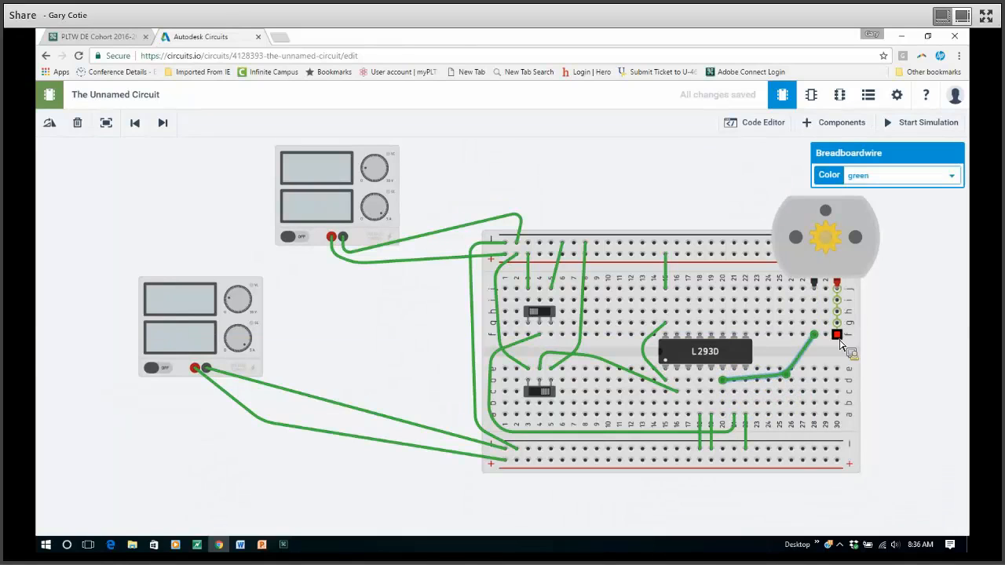
{"action": "left_click_drag", "start_coordinate": [839, 339], "coordinate": [692, 401]}
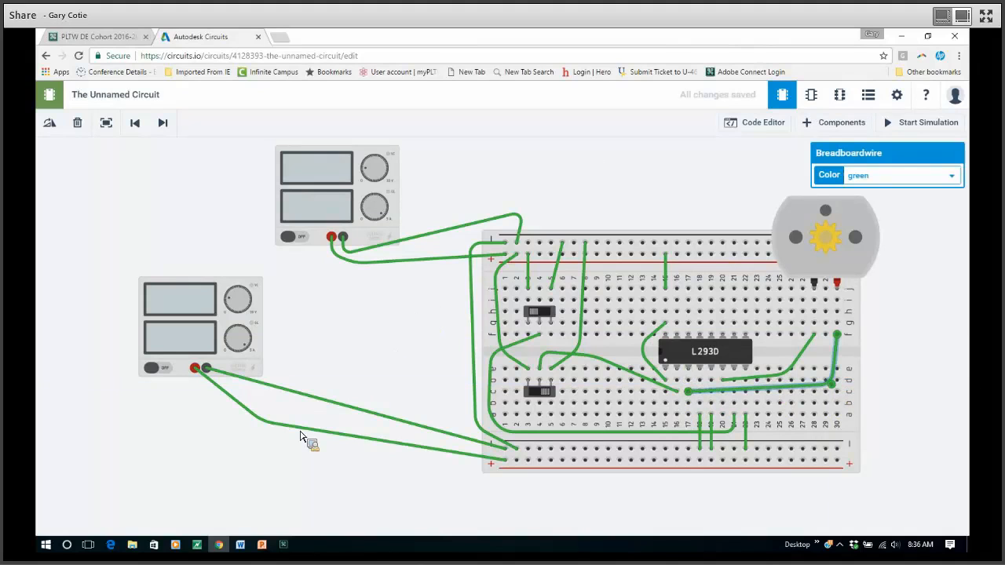
{"action": "left_click", "coordinate": [262, 544]}
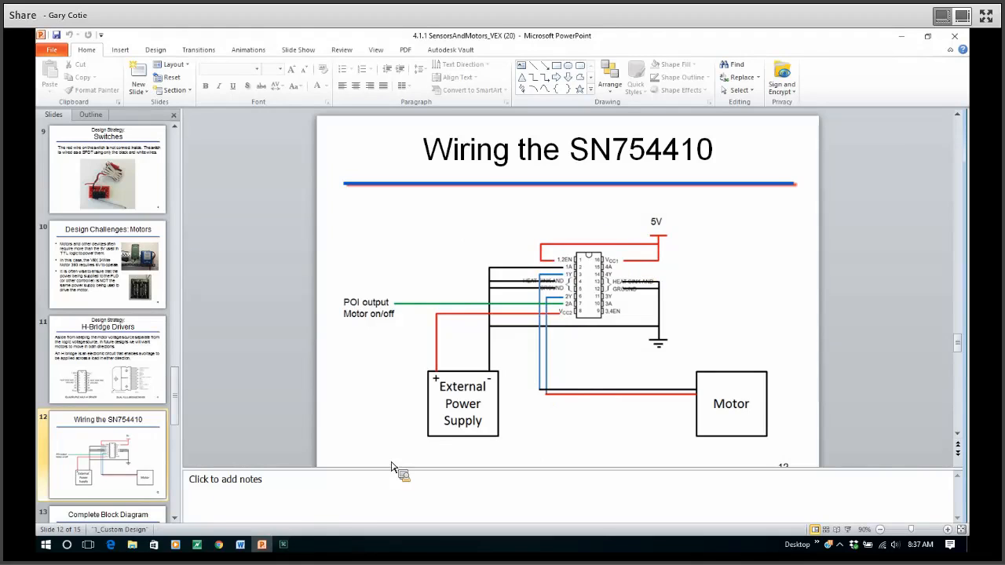
{"action": "left_click", "coordinate": [220, 547]}
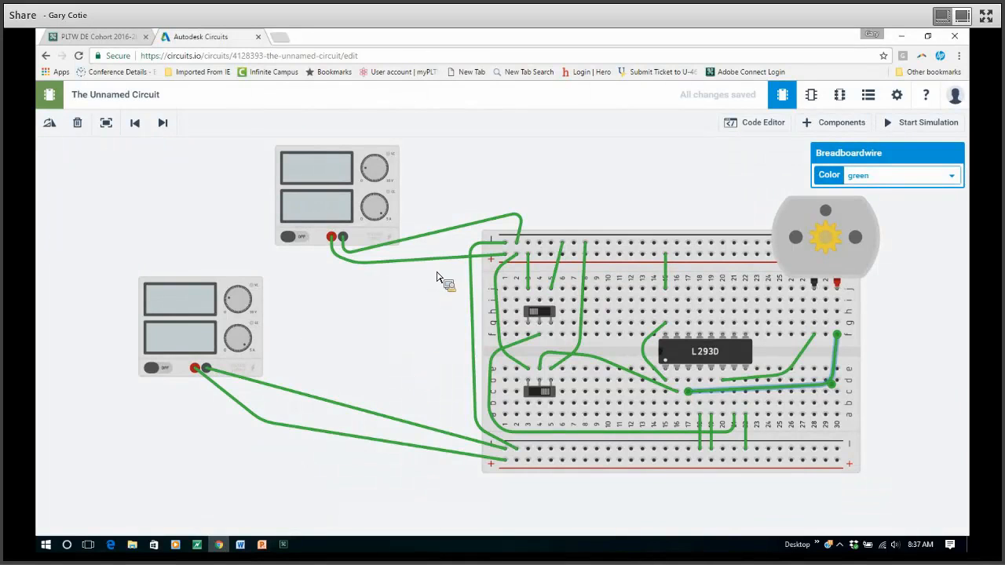
- Simulate and toggle the upper slide switch several times; the motor stays at 0 rpm, so stop
{"action": "left_click", "coordinate": [917, 127]}
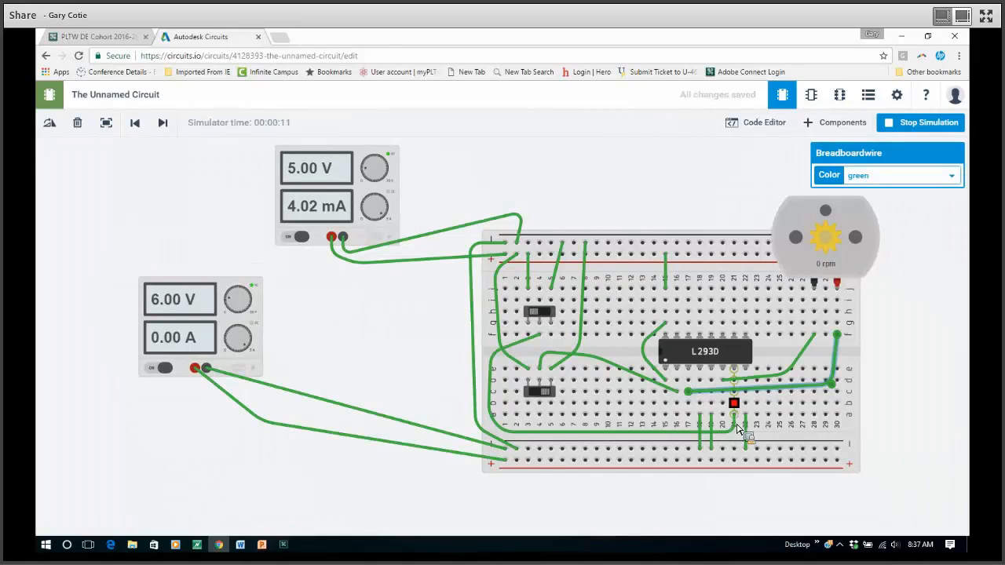
{"action": "left_click", "coordinate": [548, 317]}
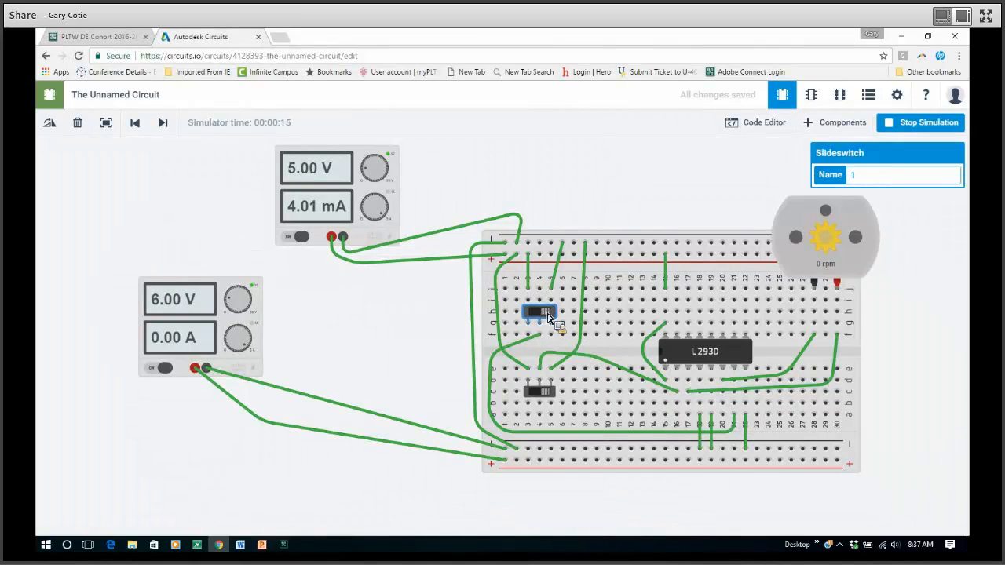
{"action": "left_click", "coordinate": [539, 317]}
{"action": "left_click", "coordinate": [547, 317]}
{"action": "left_click", "coordinate": [536, 317]}
{"action": "left_click", "coordinate": [929, 126]}
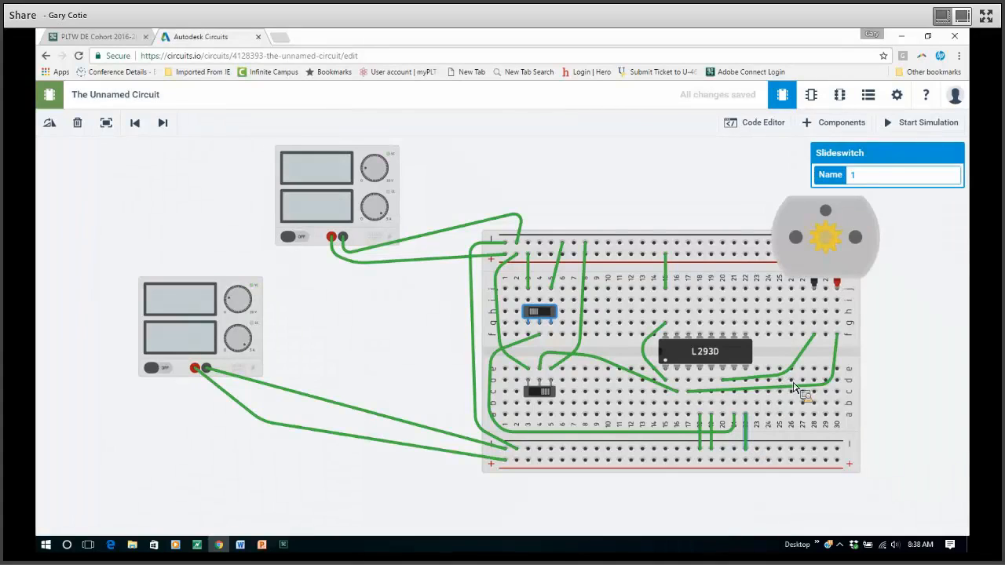
- Move the lower end of the column 22 wire from the bottom − rail onto the bottom + rail
{"action": "left_click", "coordinate": [748, 444]}
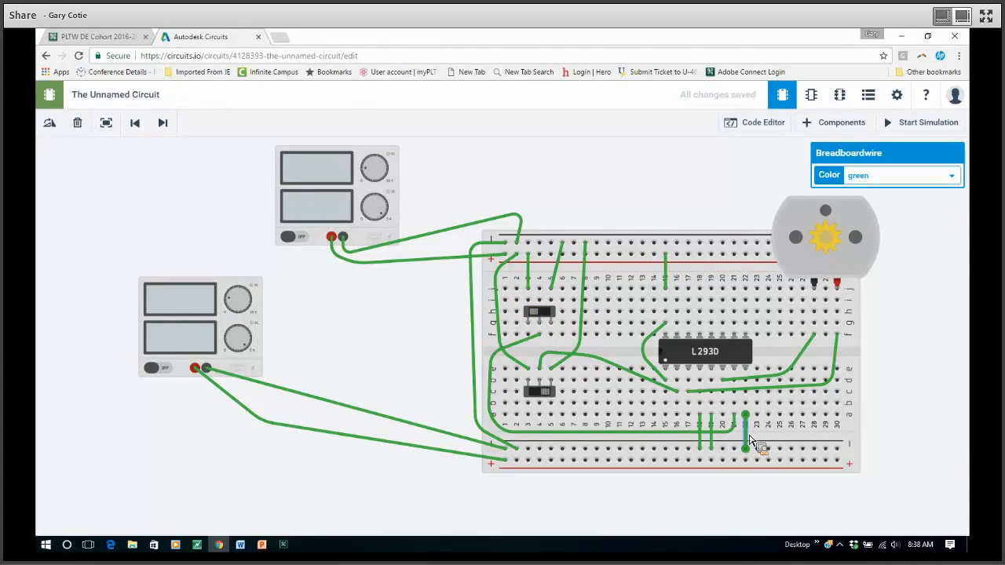
{"action": "key", "text": "Delete"}
{"action": "left_click_drag", "start_coordinate": [748, 442], "coordinate": [739, 464]}
{"action": "left_click", "coordinate": [903, 369]}
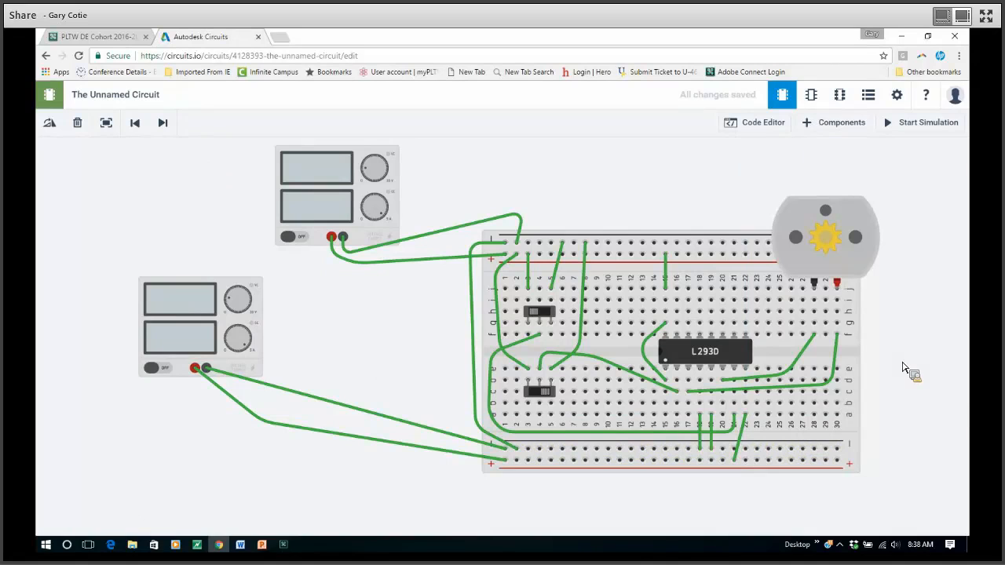
- Restart the simulation and flip the lower, then upper slide switch so the motor runs at 11272 rpm
{"action": "left_click", "coordinate": [930, 127]}
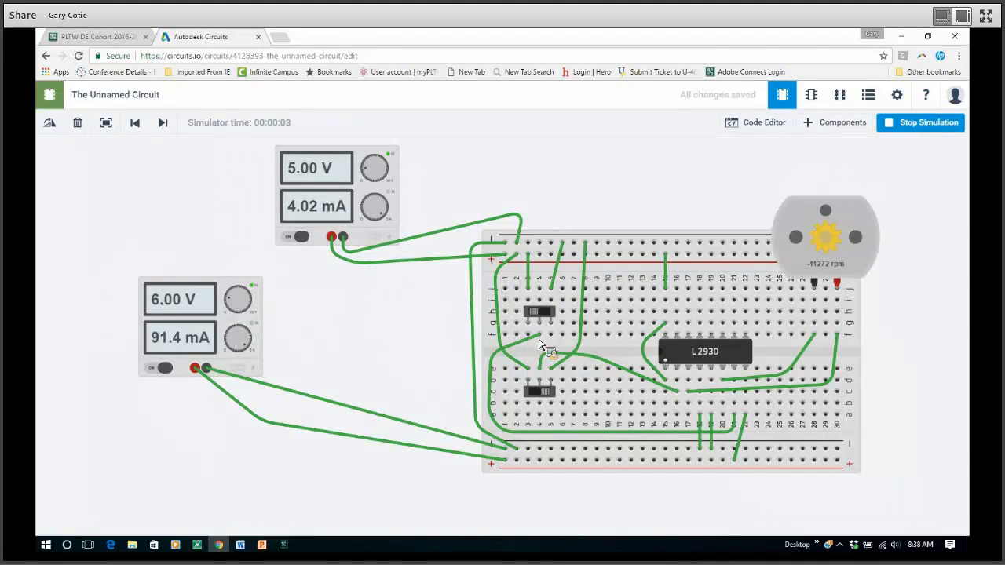
{"action": "left_click", "coordinate": [536, 394]}
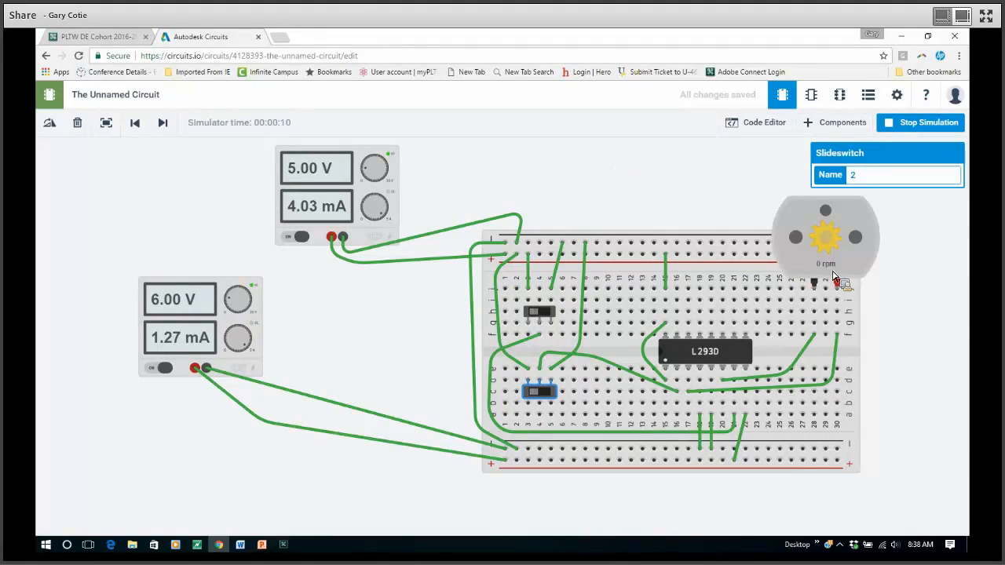
{"action": "left_click", "coordinate": [548, 318]}
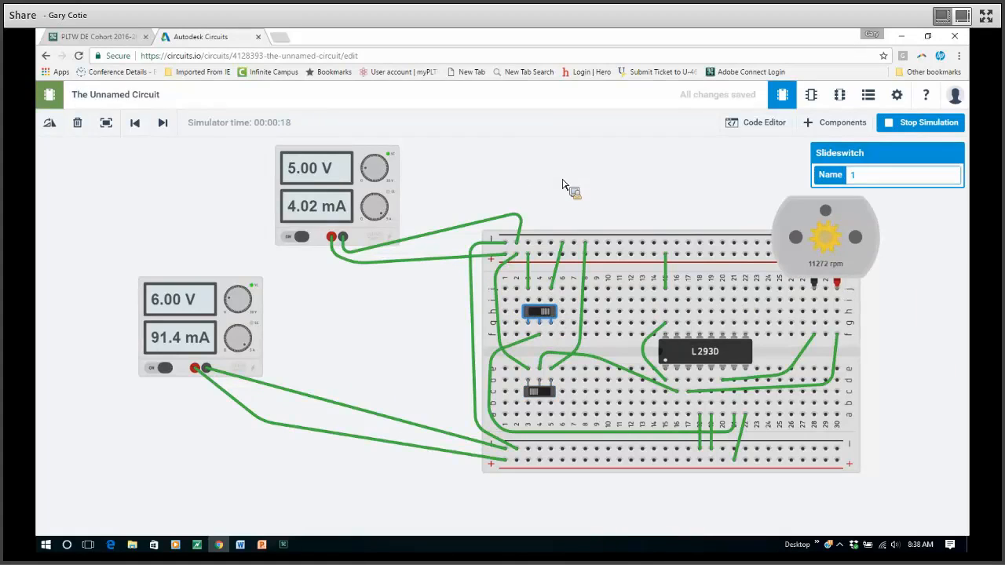
- Flip the switches to reverse the motor to -11272 rpm, then minimize the presentation to reveal the desktop
{"action": "left_click", "coordinate": [537, 314]}
{"action": "left_click", "coordinate": [547, 394]}
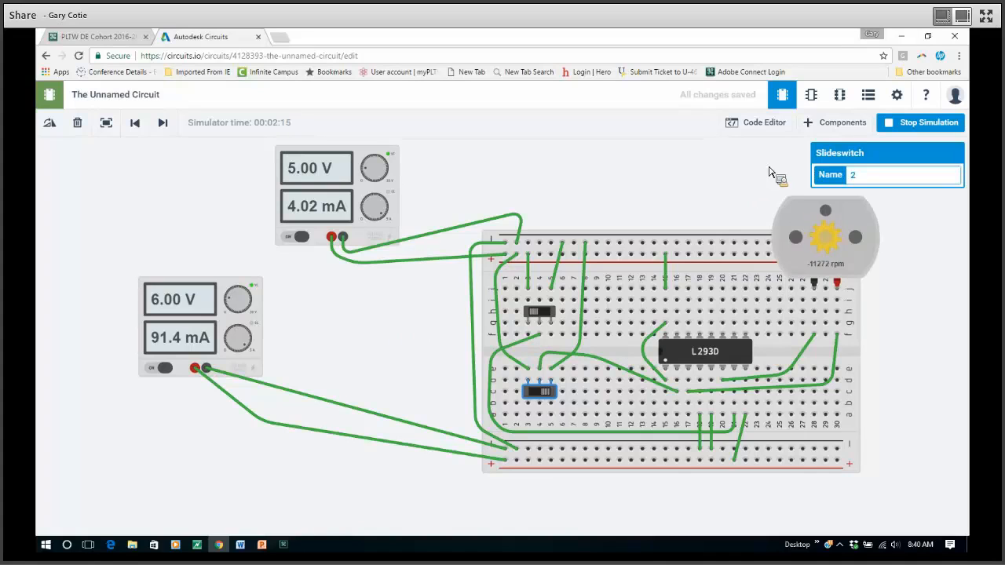
{"action": "left_click", "coordinate": [901, 36]}
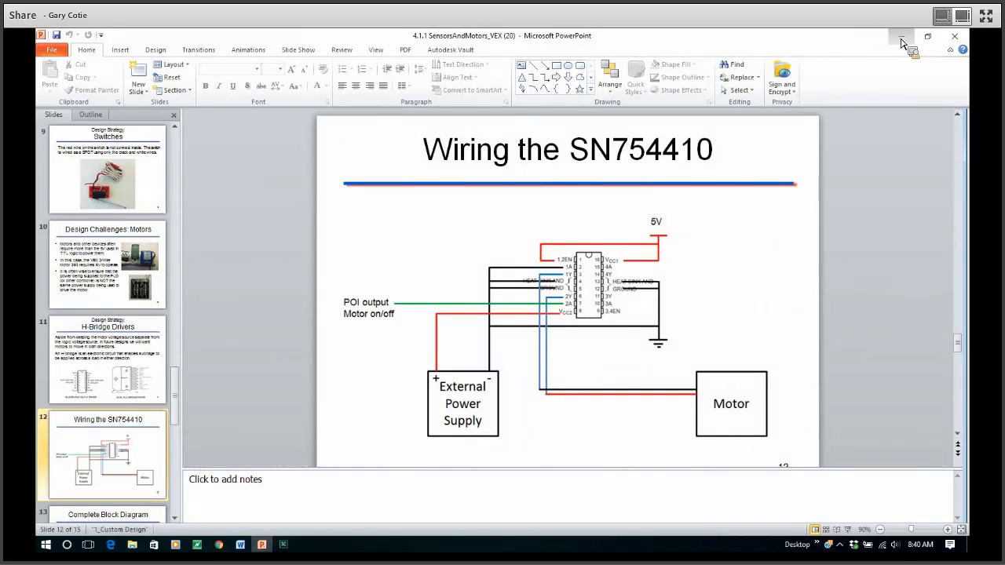
{"action": "left_click", "coordinate": [902, 36]}
{"action": "left_click", "coordinate": [283, 546]}
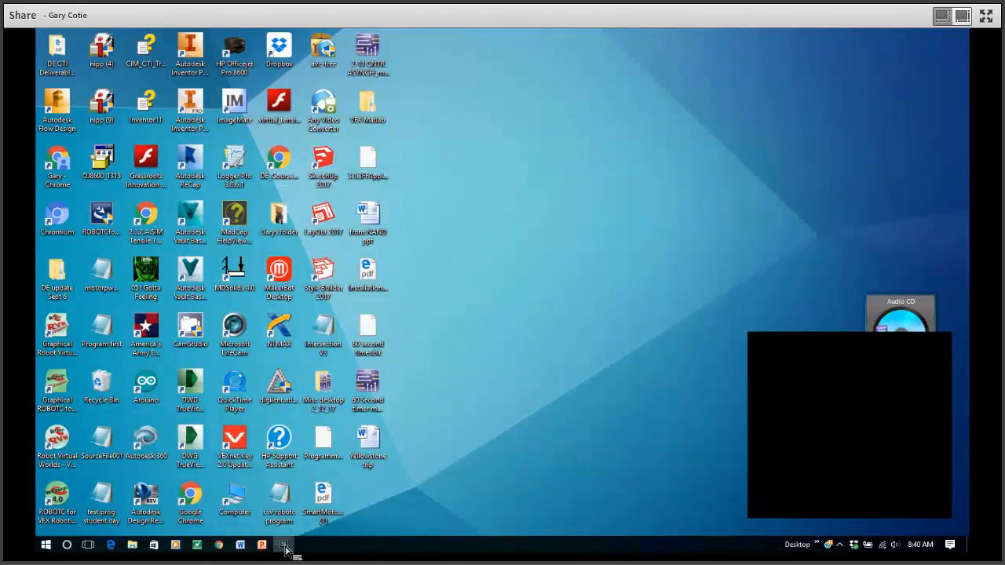